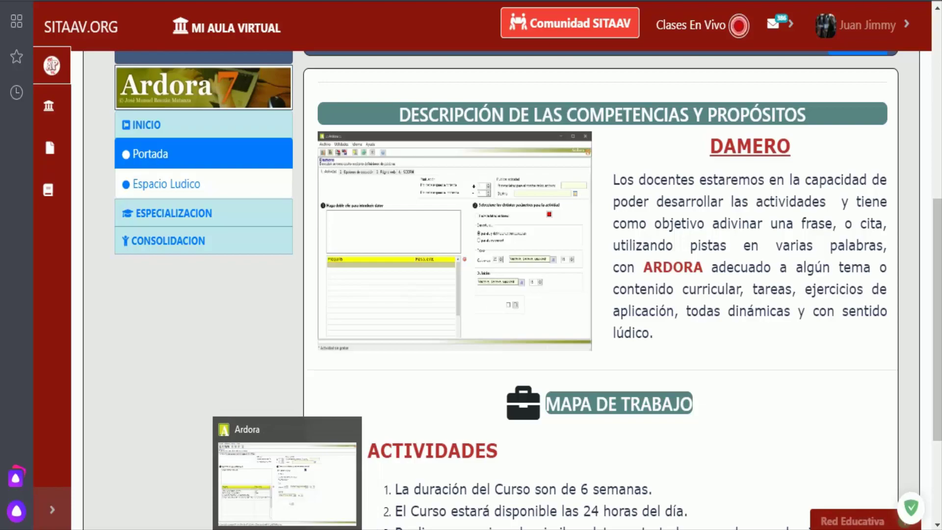
Switch to Ardora, where the Damero activity LA INDEPENDENCIA is open
left_click(287, 483)
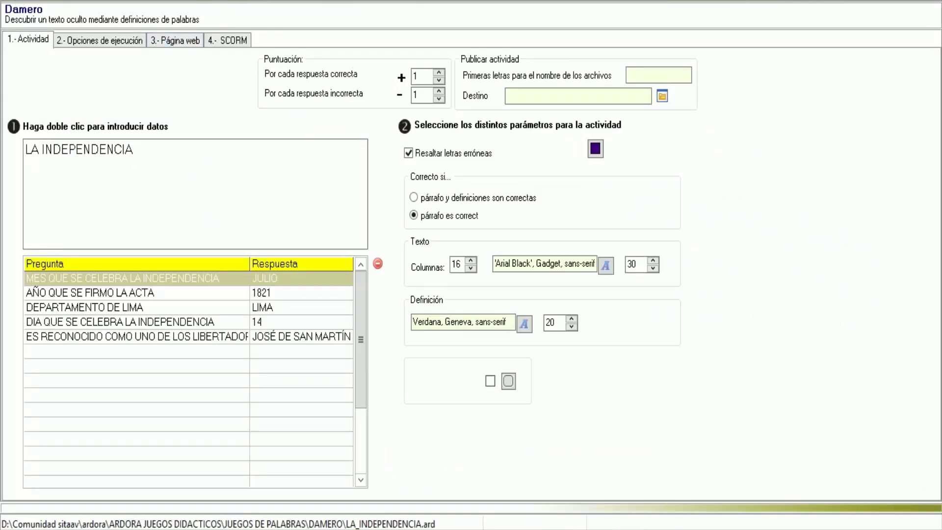
left_click(14, 1)
mouse_move(55, 5)
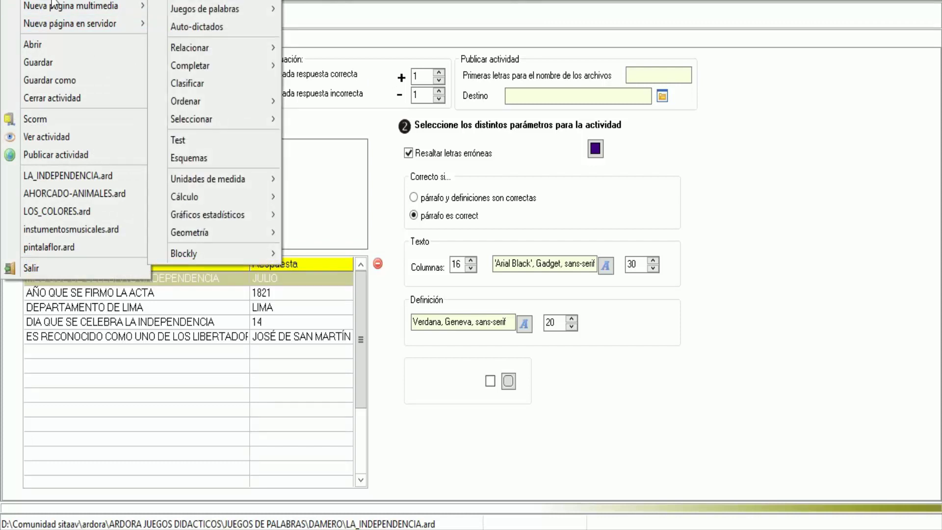
mouse_move(155, 4)
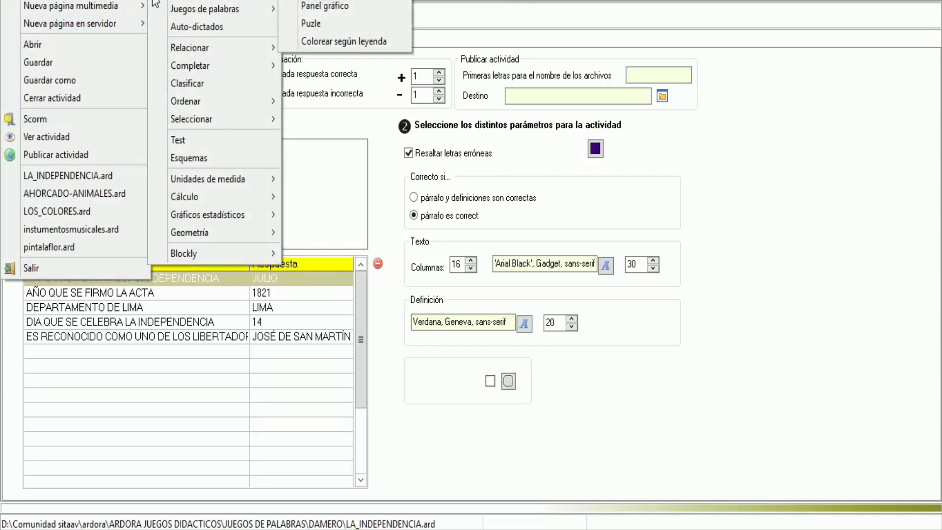
left_click(593, 237)
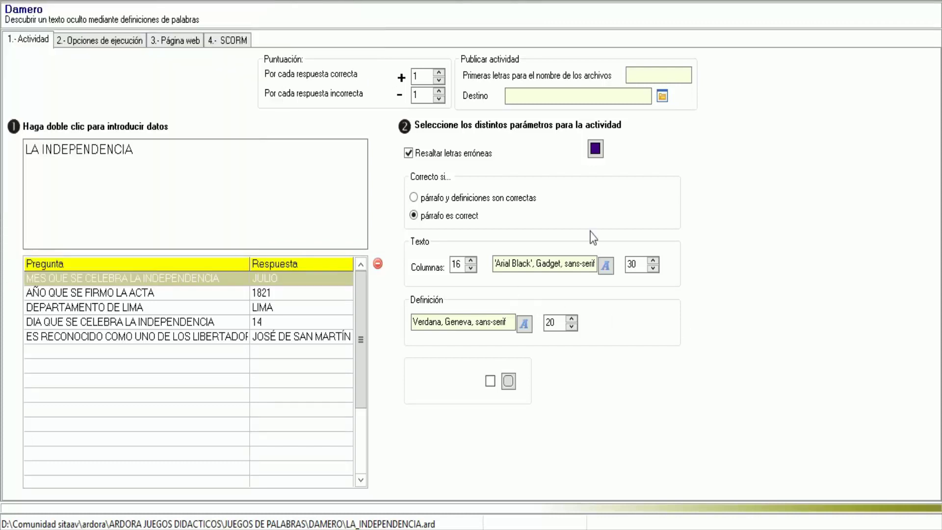
Create a new Damero activity from the word games, discarding the unsaved current activity
left_click(14, 1)
mouse_move(74, 5)
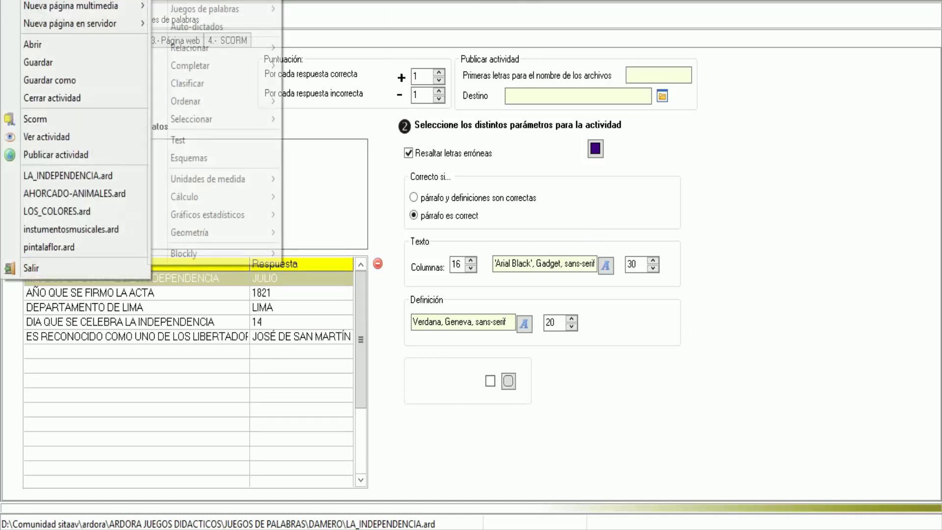
mouse_move(211, 8)
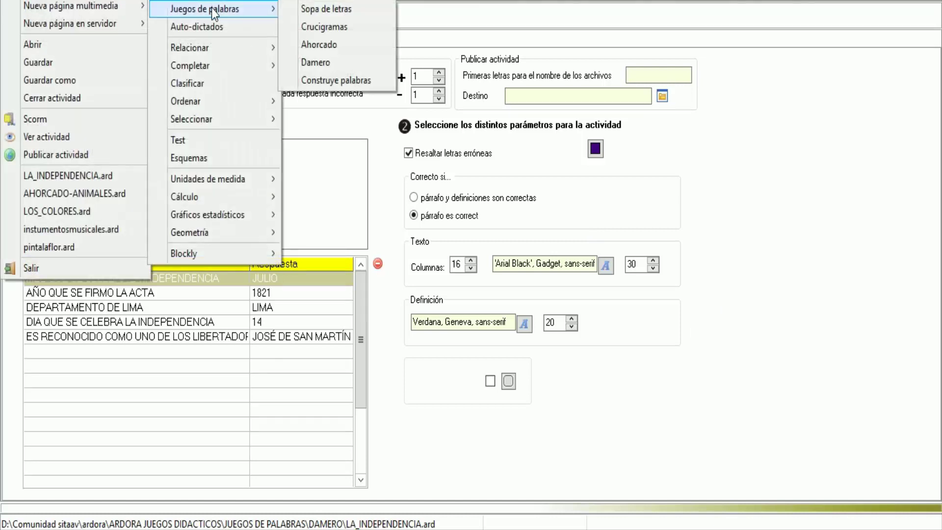
left_click(316, 65)
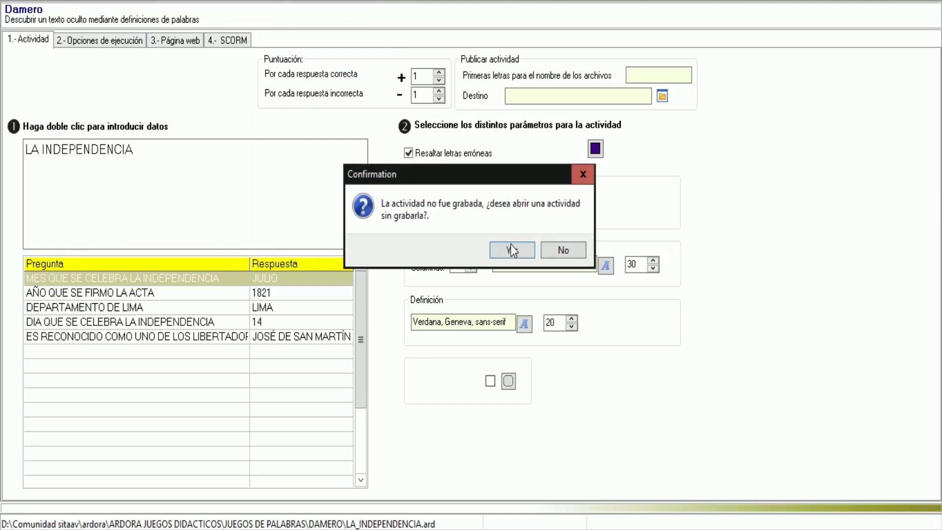
left_click(511, 248)
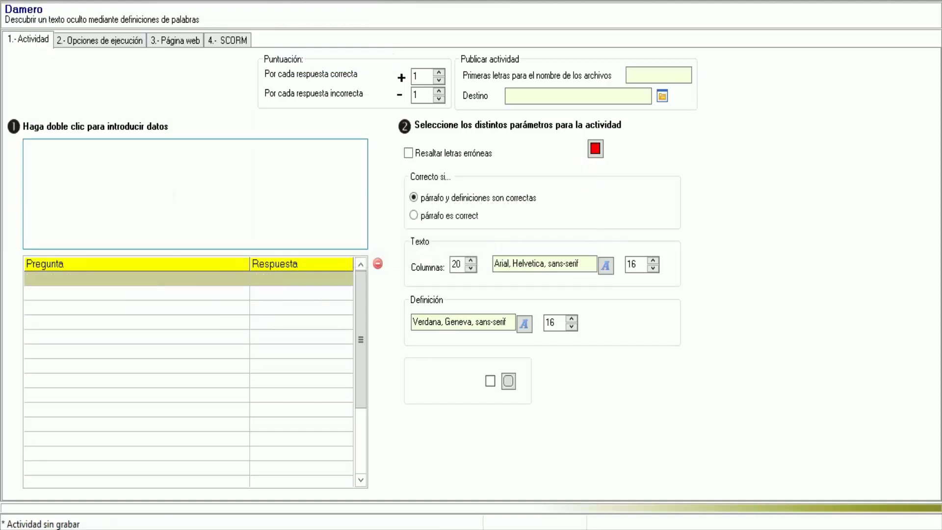
Open LA_INDEPENDENCIA.ard from the DAMERO folder, discarding the blank activity, and accept its phrase and question data
left_click(11, 2)
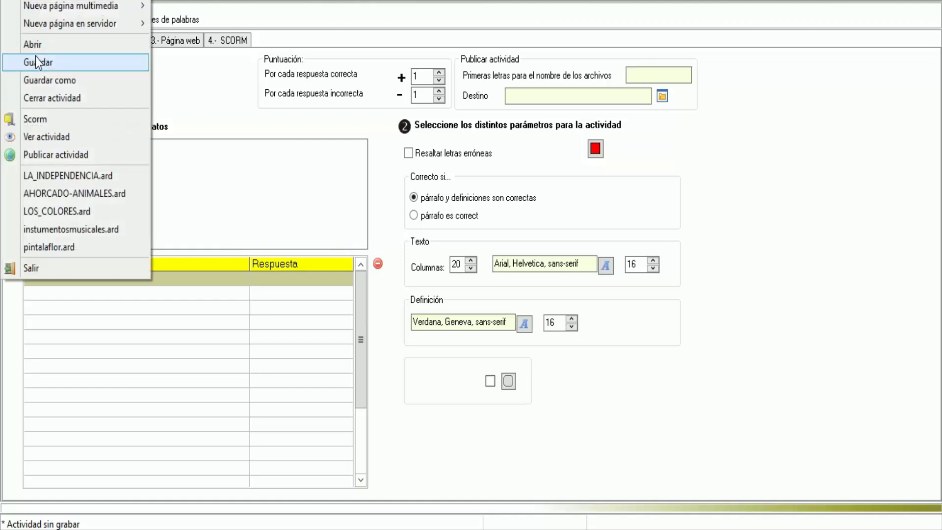
left_click(37, 47)
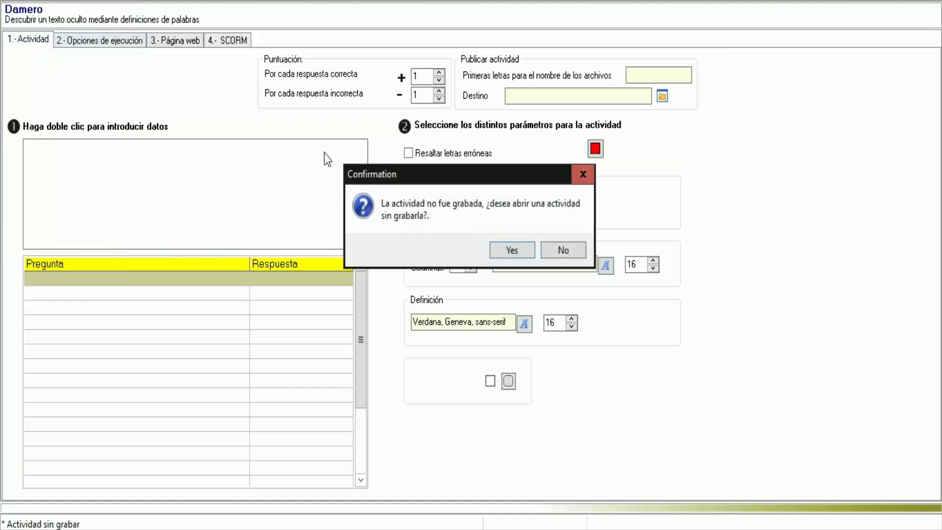
left_click(512, 250)
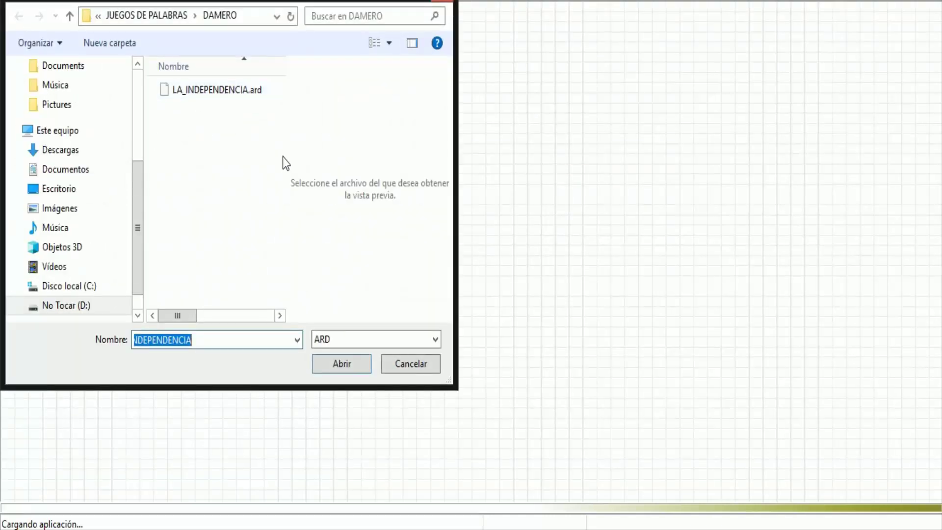
key("Return")
key("alt+f")
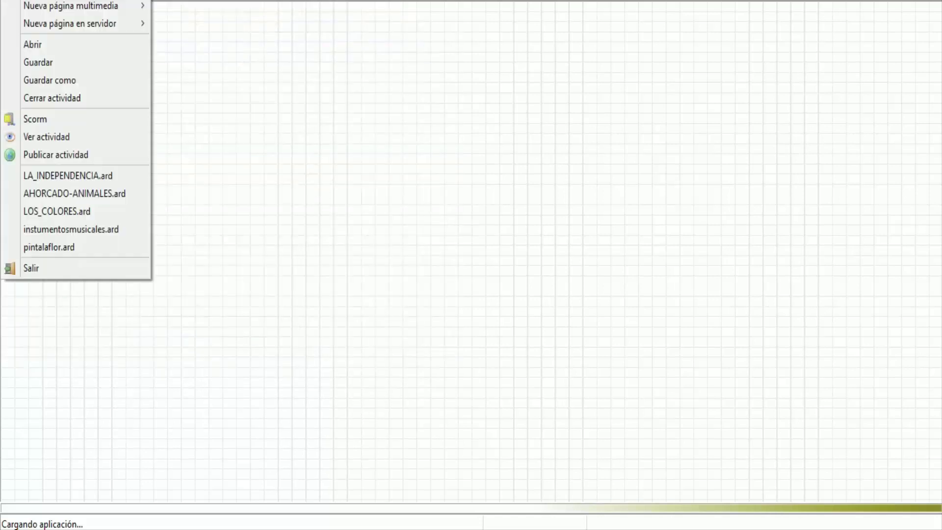
left_click(44, 44)
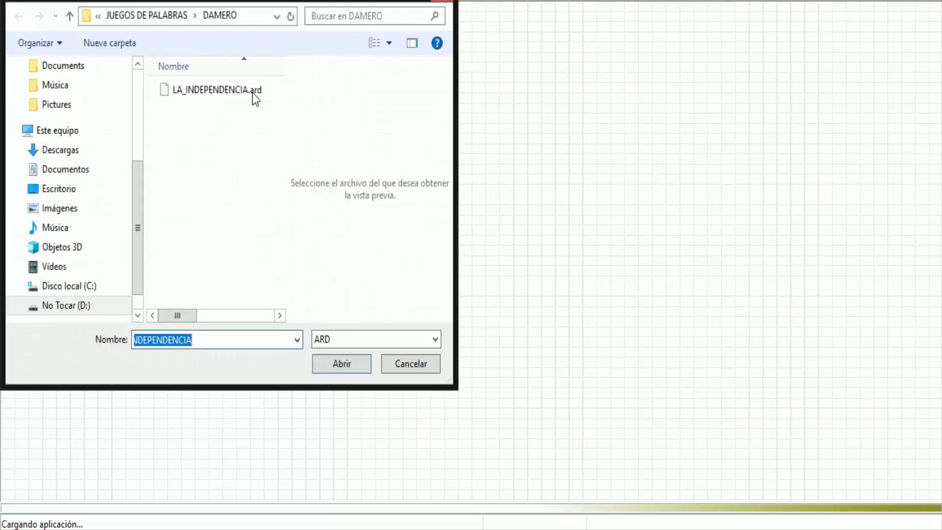
double_click(223, 92)
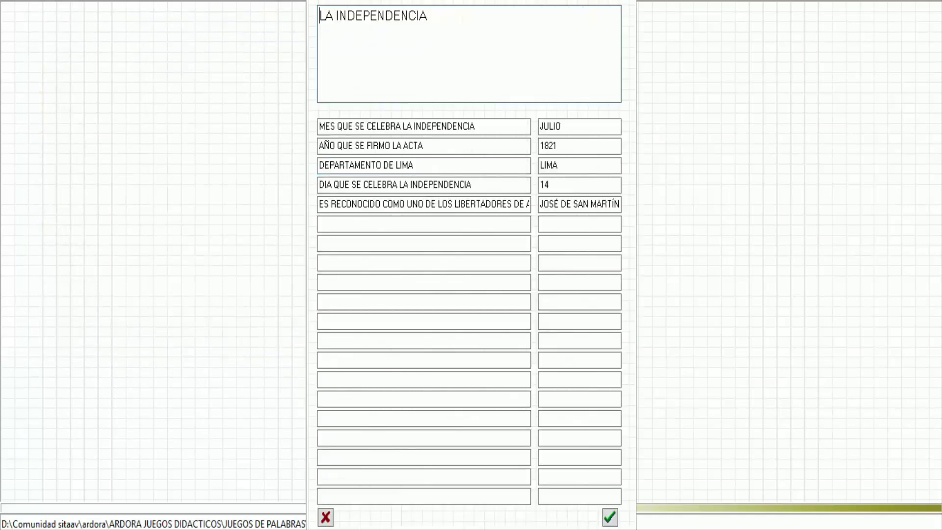
left_click(614, 518)
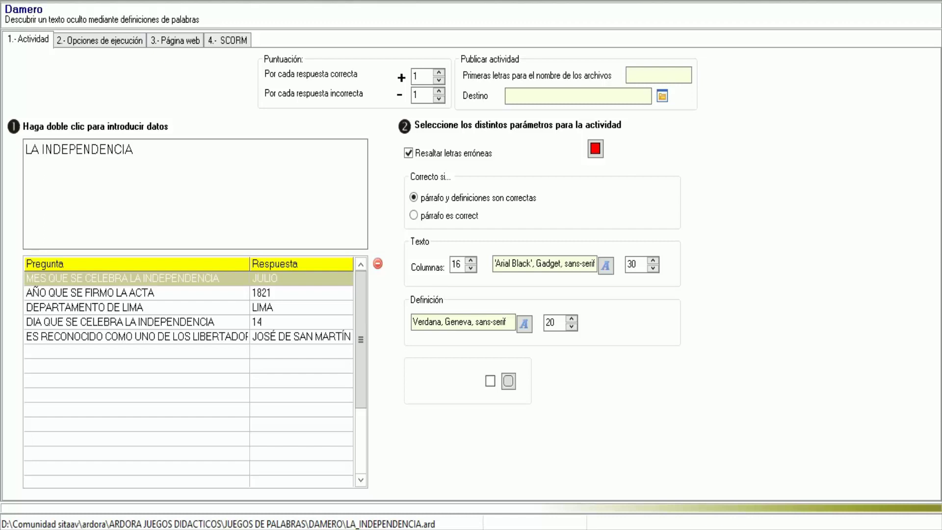
Draw a red arrow pointing to the data entry heading and open the Damero activity's data entry form
mouse_move(573, 15)
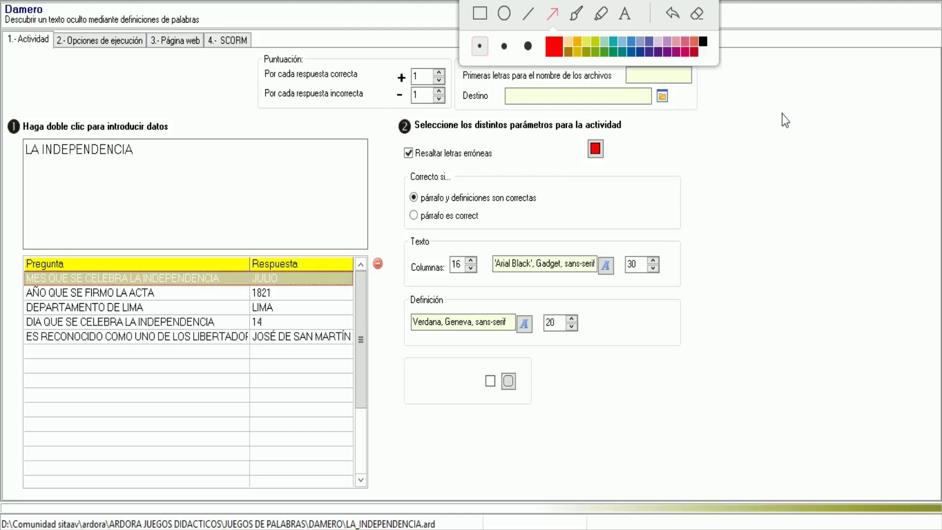
mouse_move(782, 113)
left_mouse_down()
mouse_move(233, 86)
mouse_move(158, 127)
mouse_move(178, 132)
left_mouse_up()
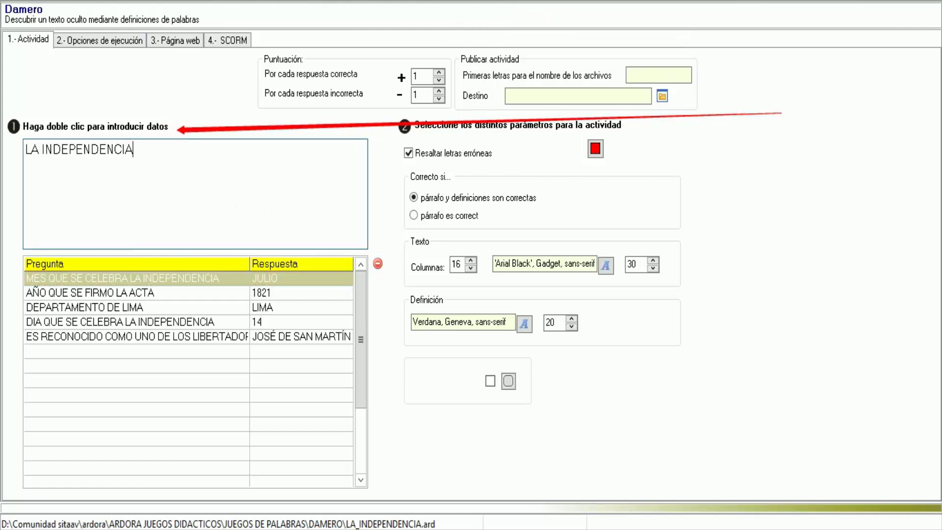
double_click(88, 149)
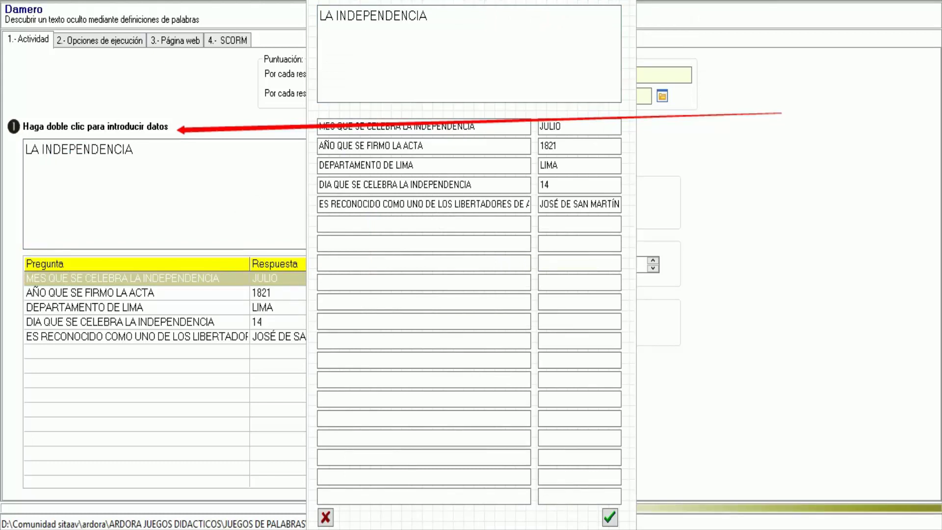
Frame the data entry form with a red rectangle and lower the form so its Texto heading shows
mouse_move(906, 2)
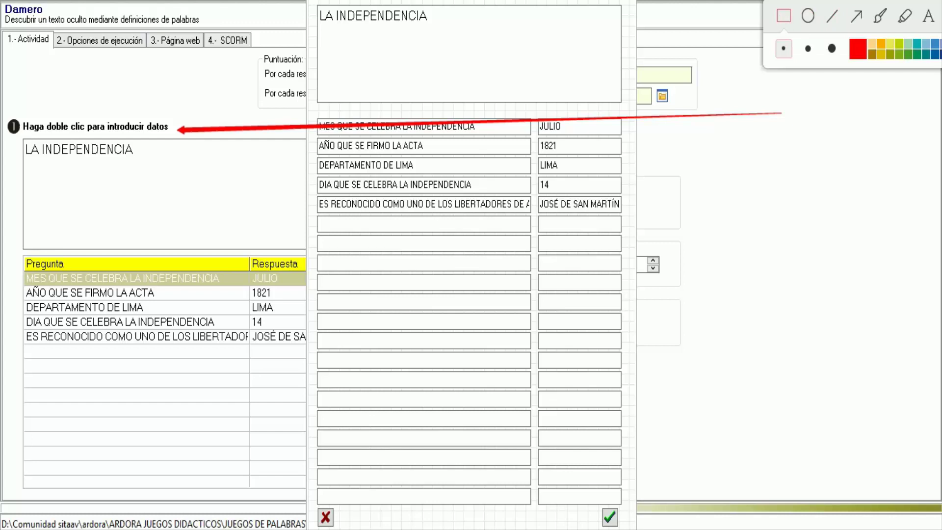
mouse_move(306, 14)
left_mouse_down()
mouse_move(650, 529)
mouse_move(629, 529)
left_mouse_up()
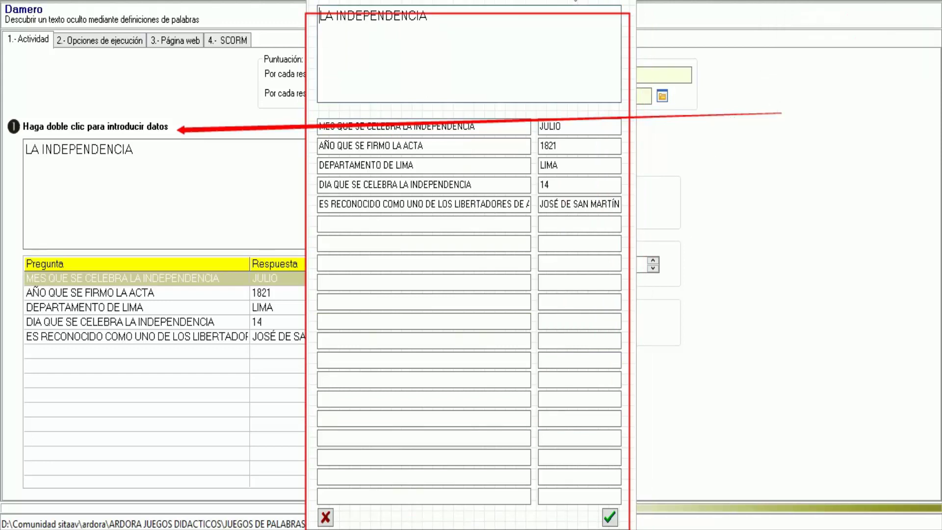
left_click_drag(575, 1, 573, 31)
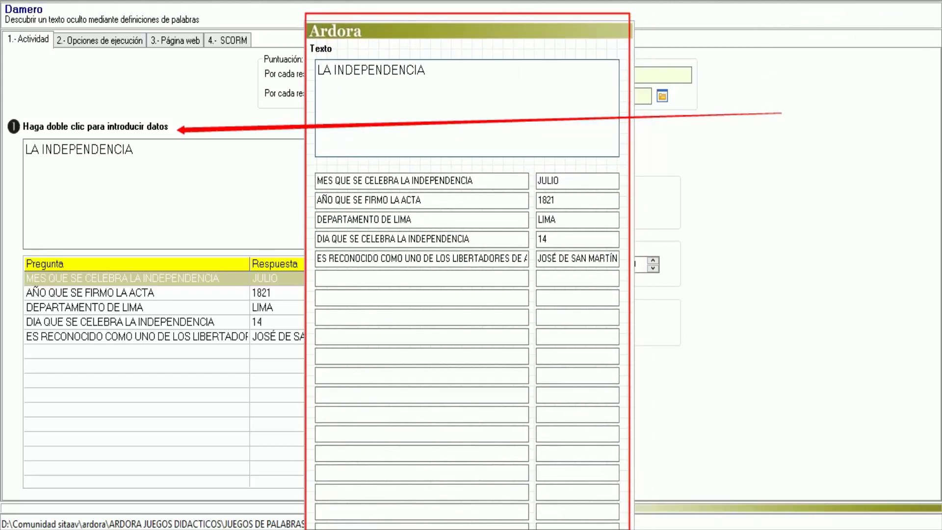
Examine the hidden phrase and the question and answer pairs in the data entry form
left_click_drag(317, 70, 353, 70)
left_click_drag(425, 69, 317, 69)
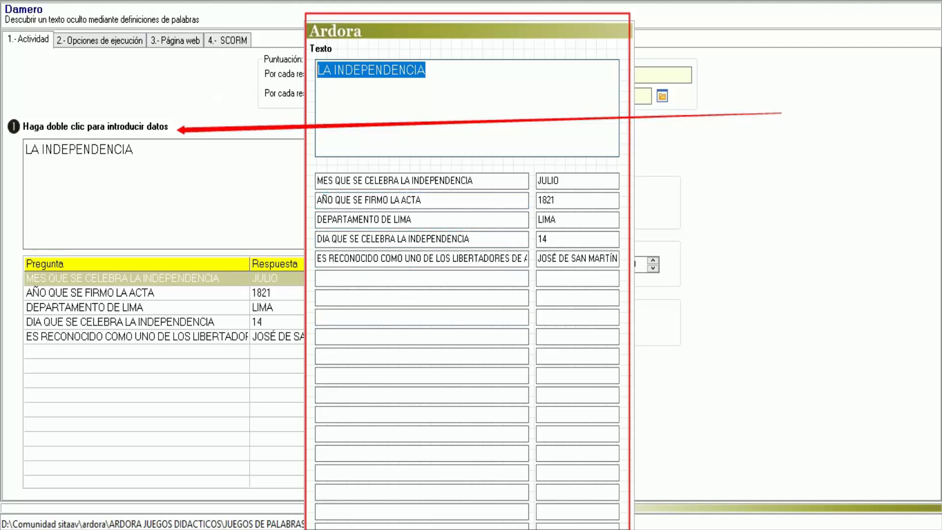
left_click_drag(393, 181, 472, 181)
left_click(472, 180)
left_click(543, 180)
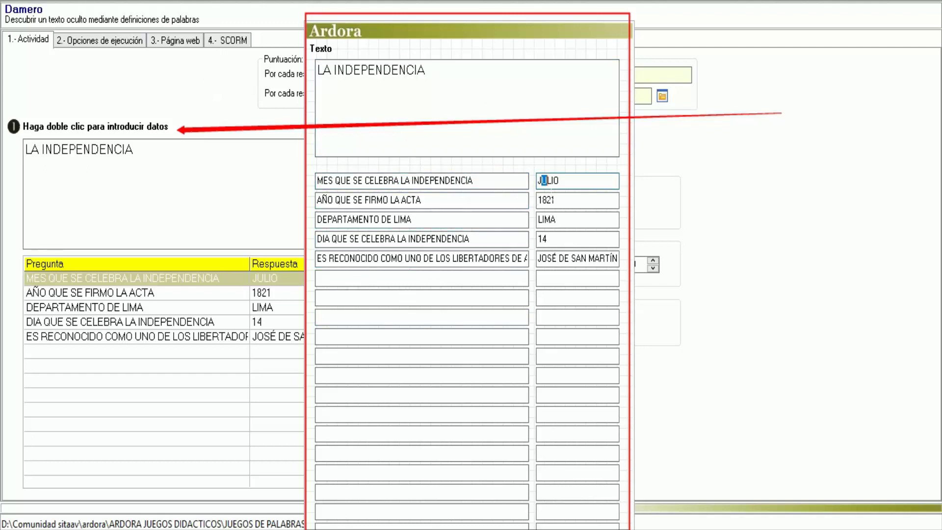
left_click_drag(376, 199, 421, 199)
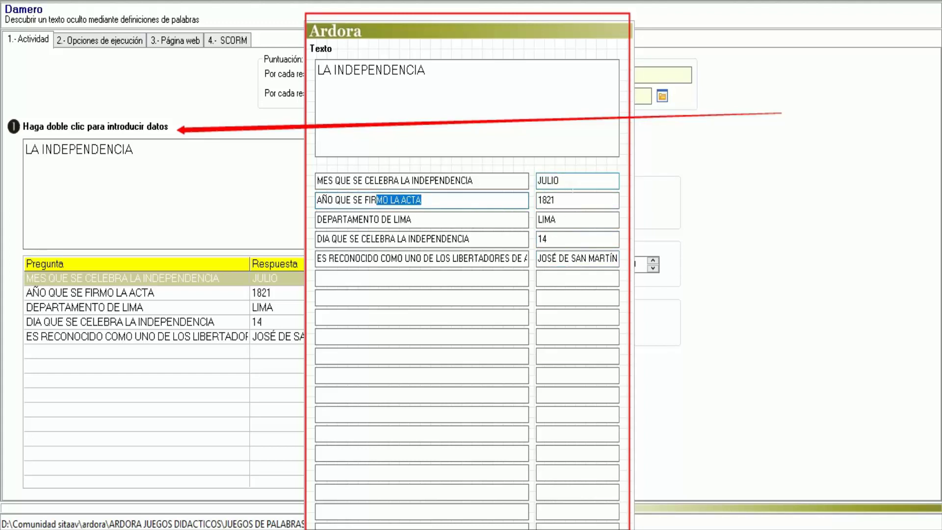
double_click(540, 181)
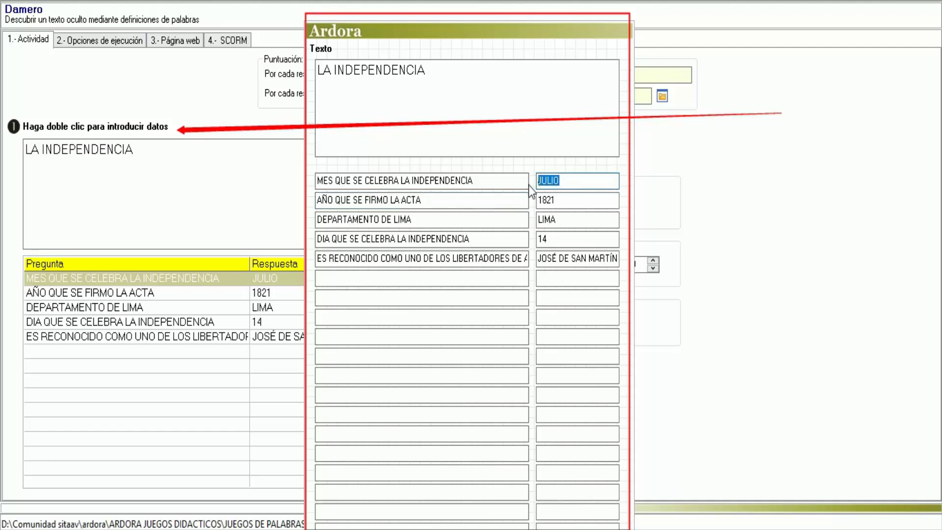
left_click(548, 180)
left_click(324, 66)
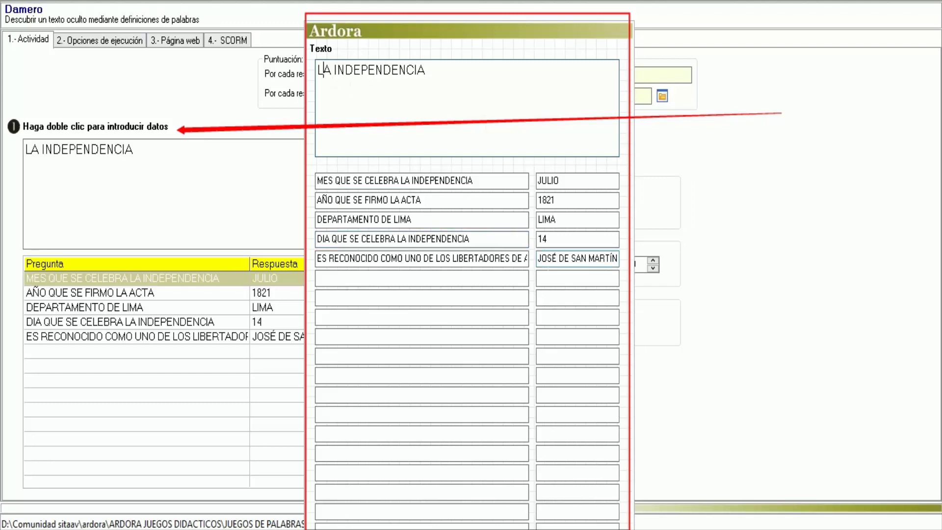
double_click(546, 219)
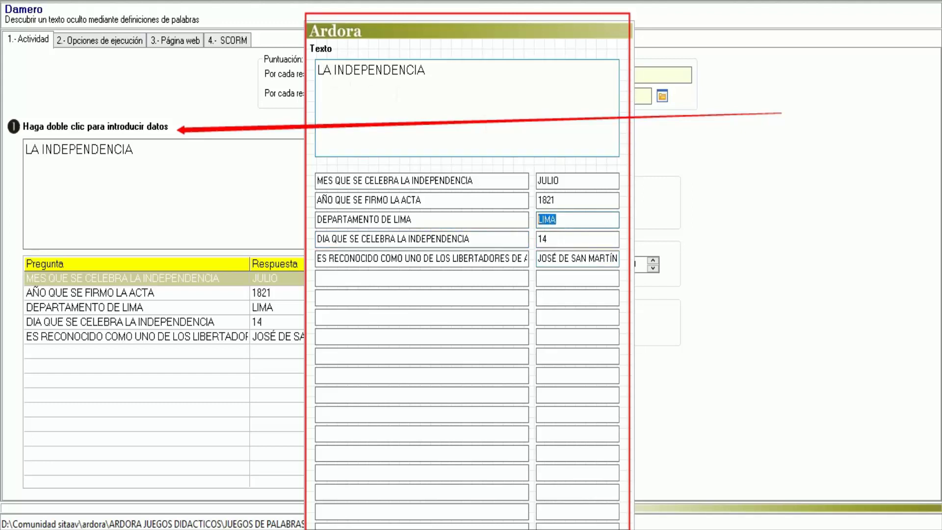
left_click_drag(368, 70, 319, 71)
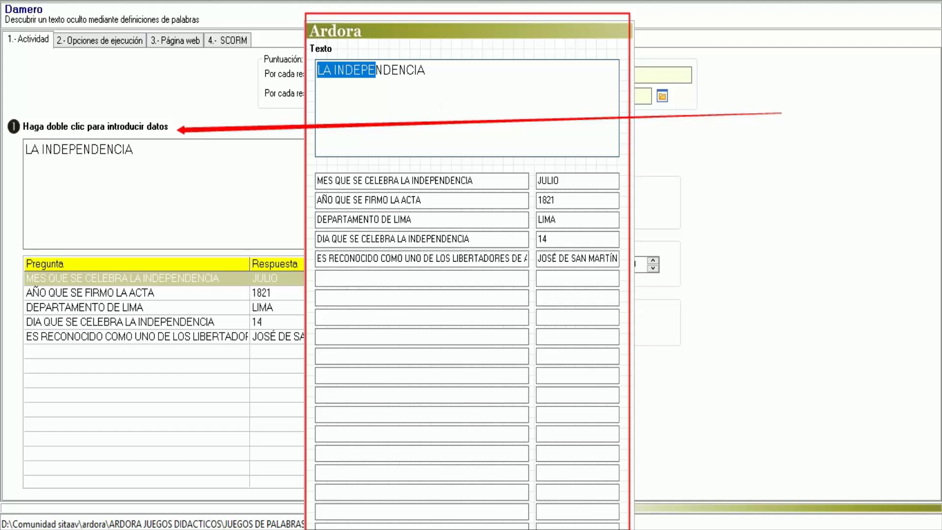
Erase the red screen annotations and accept the data entry form
left_click_drag(427, 33, 429, 1)
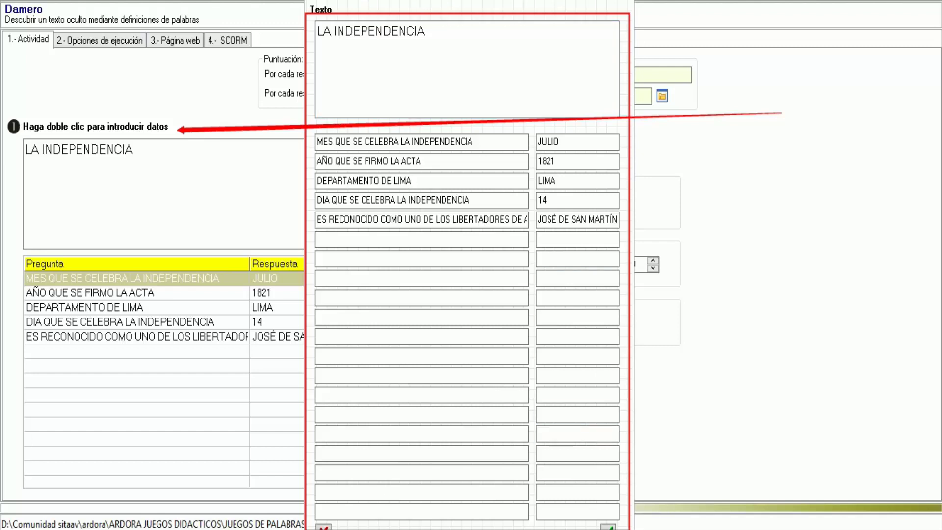
mouse_move(892, 1)
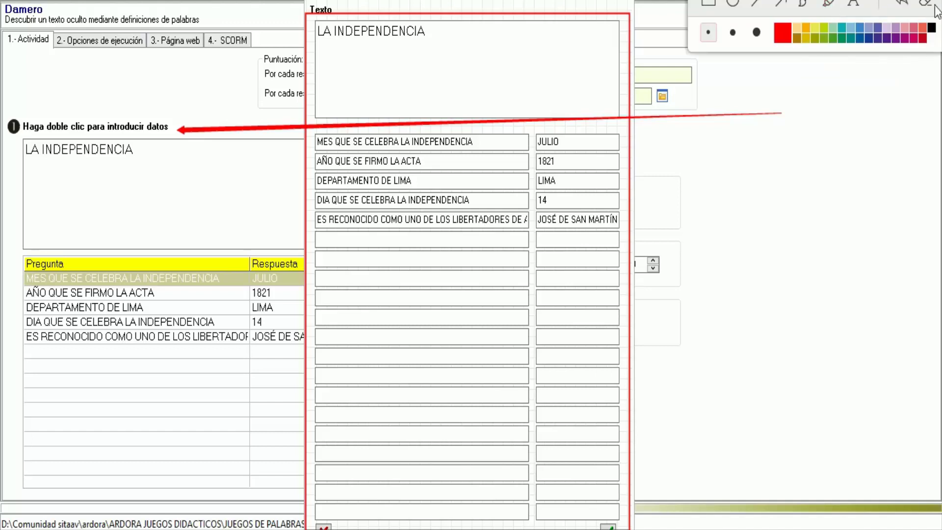
left_click(926, 4)
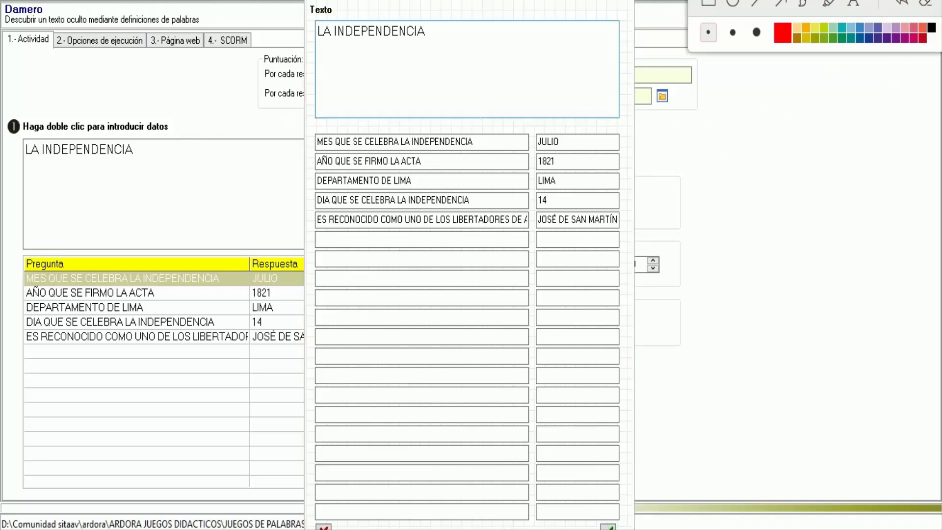
left_click_drag(318, 31, 376, 31)
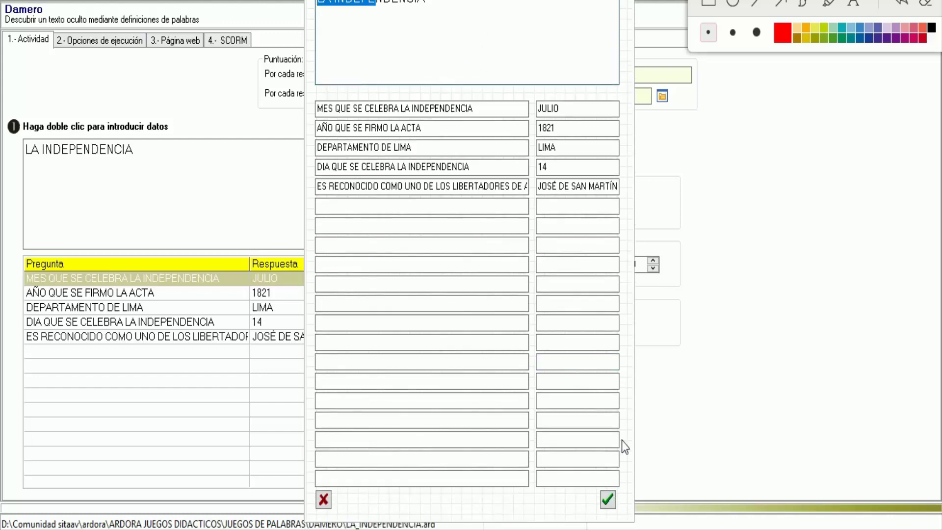
left_click(608, 507)
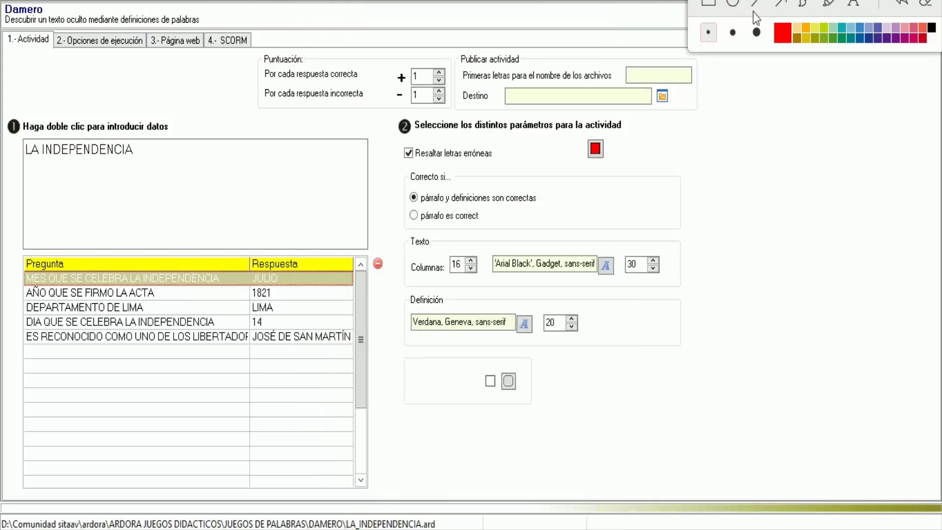
Draw red arrows pointing to the "párrafo es correct" option and the color box for highlighting wrong letters
left_click(779, 3)
mouse_move(763, 273)
left_mouse_down()
mouse_move(669, 209)
mouse_move(536, 184)
mouse_move(482, 202)
mouse_move(489, 230)
mouse_move(488, 222)
left_mouse_up()
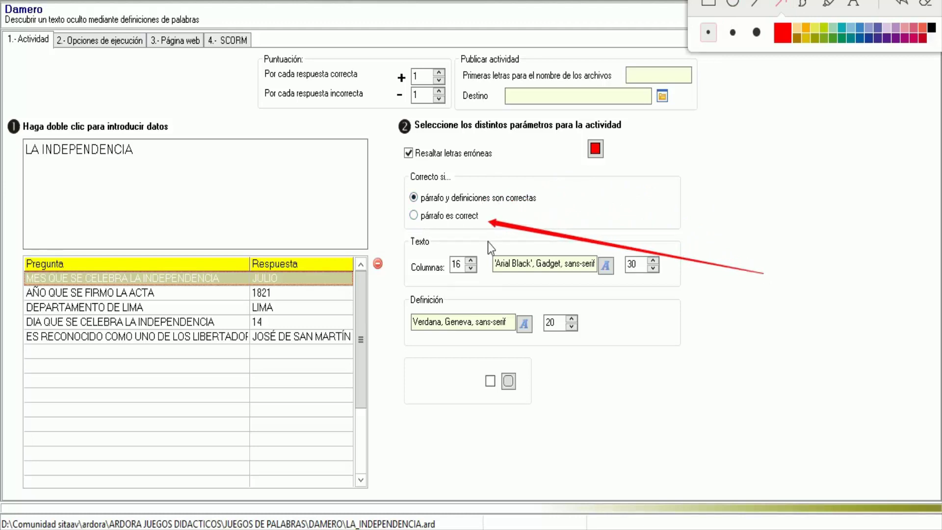
left_click_drag(697, 207, 617, 157)
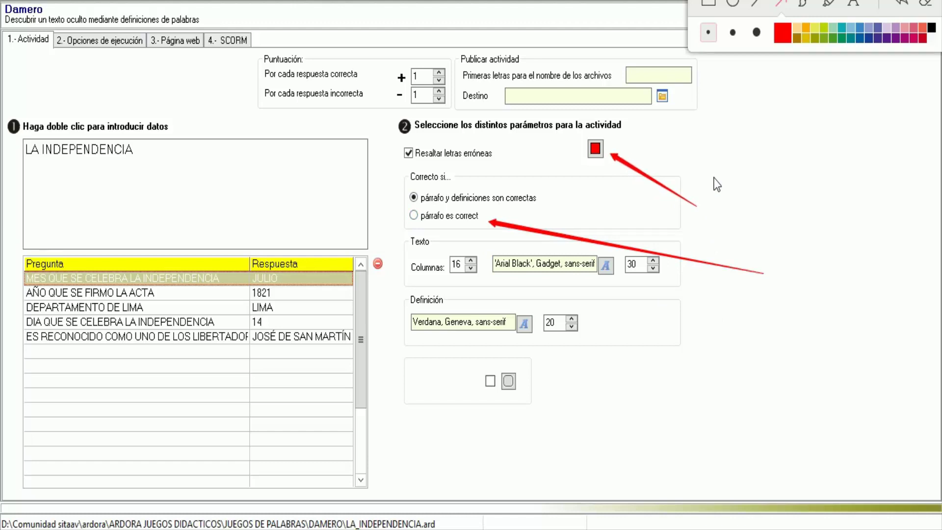
Draw red arrows to the Definición font size, the question table, the Columnas setting and the LA INDEPENDENCIA text box
mouse_move(796, 377)
left_mouse_down()
mouse_move(534, 290)
mouse_move(593, 332)
mouse_move(581, 324)
left_mouse_up()
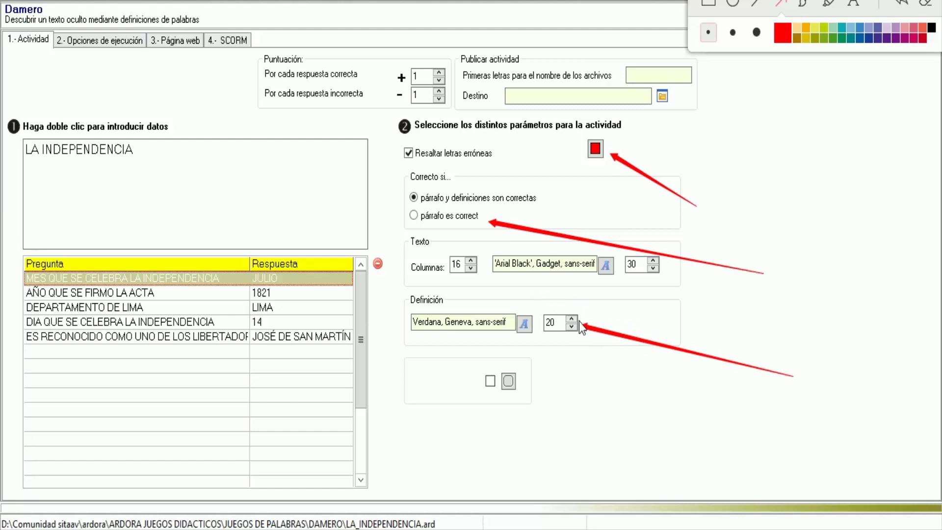
mouse_move(592, 397)
left_mouse_down()
mouse_move(330, 334)
mouse_move(188, 314)
left_mouse_up()
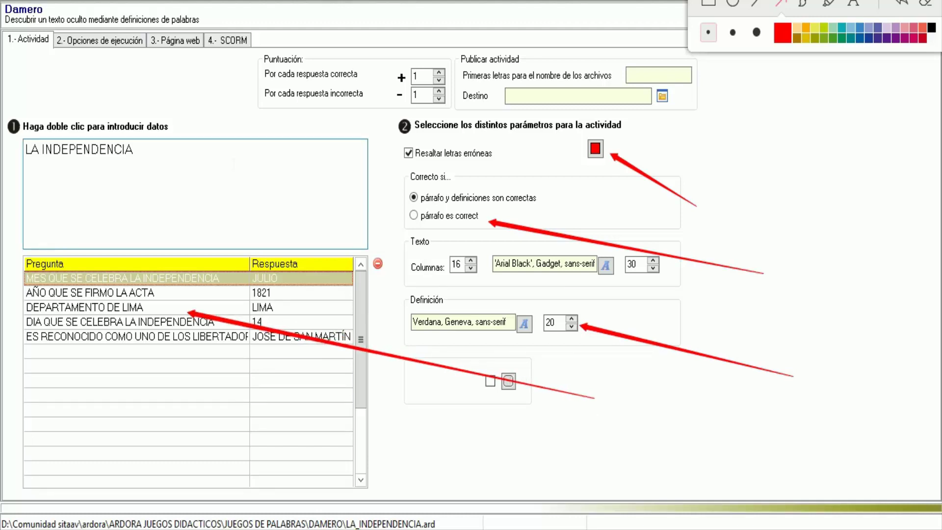
mouse_move(284, 109)
left_mouse_down()
mouse_move(414, 257)
mouse_move(405, 265)
left_mouse_up()
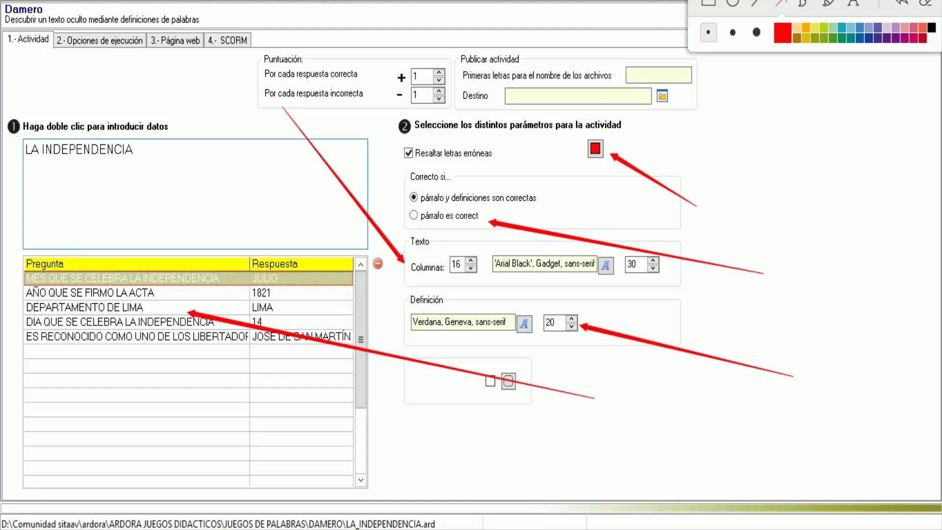
left_click_drag(400, 300, 201, 176)
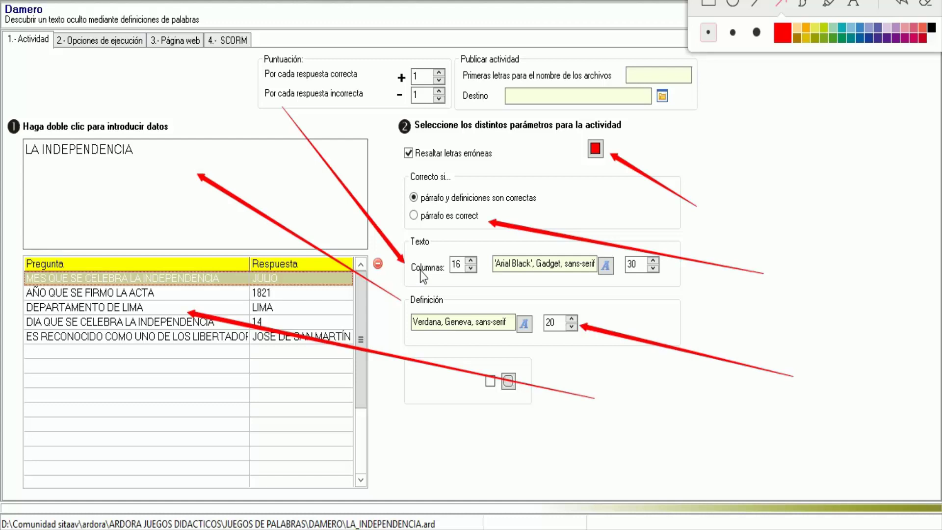
left_click_drag(399, 294, 403, 257)
left_click_drag(147, 151, 2, 150)
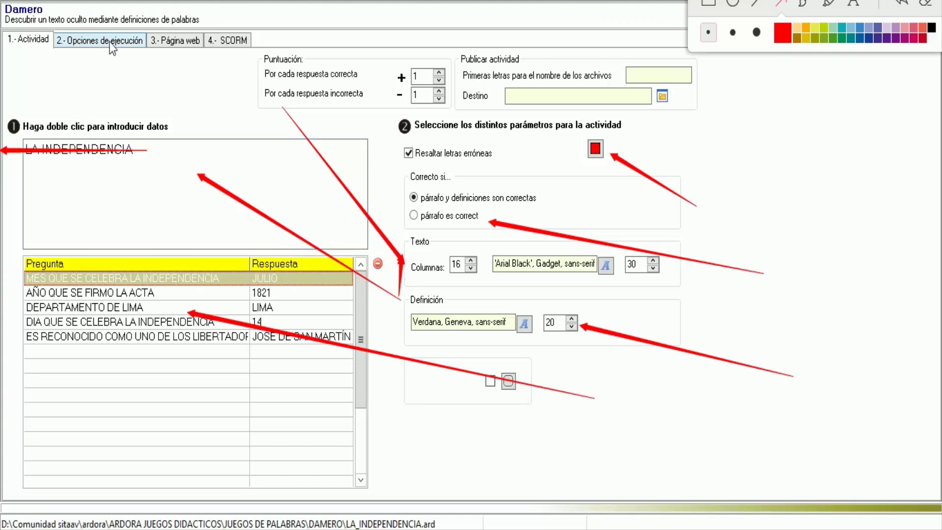
Erase the red arrows and examine the LA INDEPENDENCIA statement in the activity's web page settings
key("Escape")
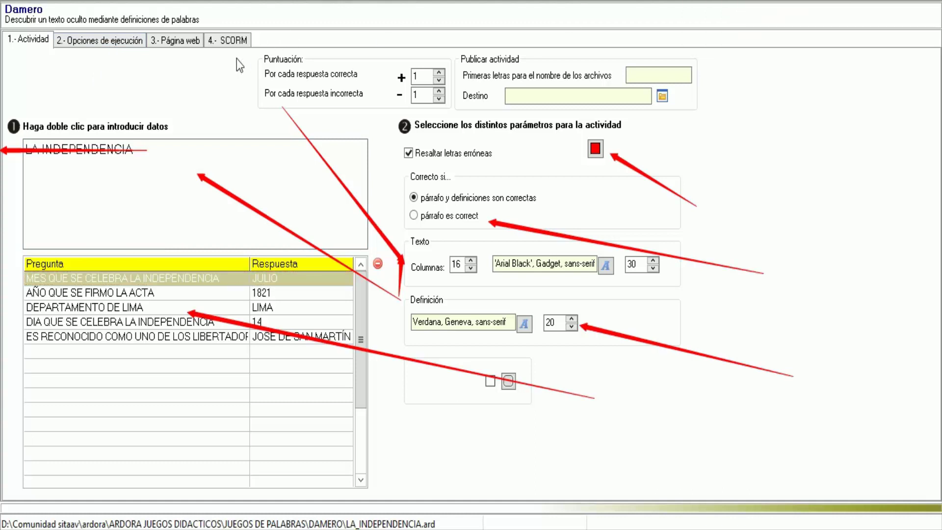
left_click(93, 41)
left_click(177, 41)
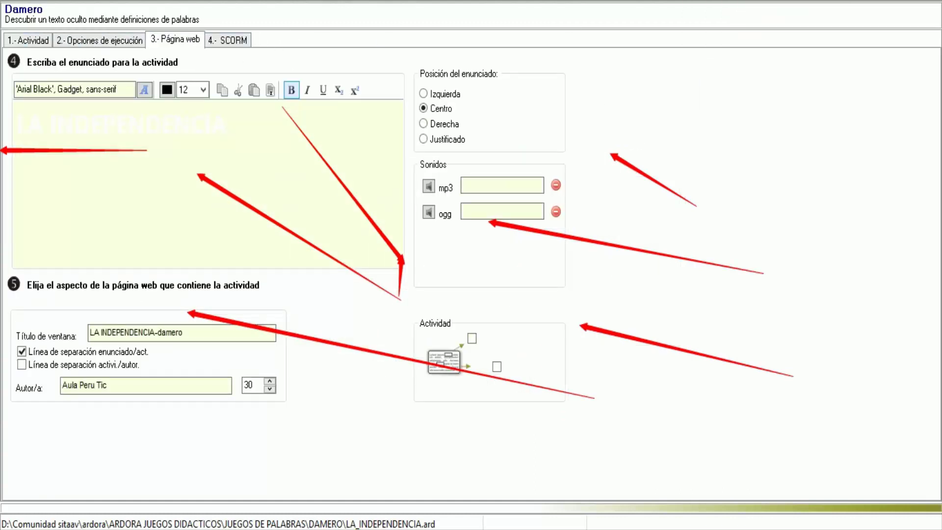
left_click(926, 4)
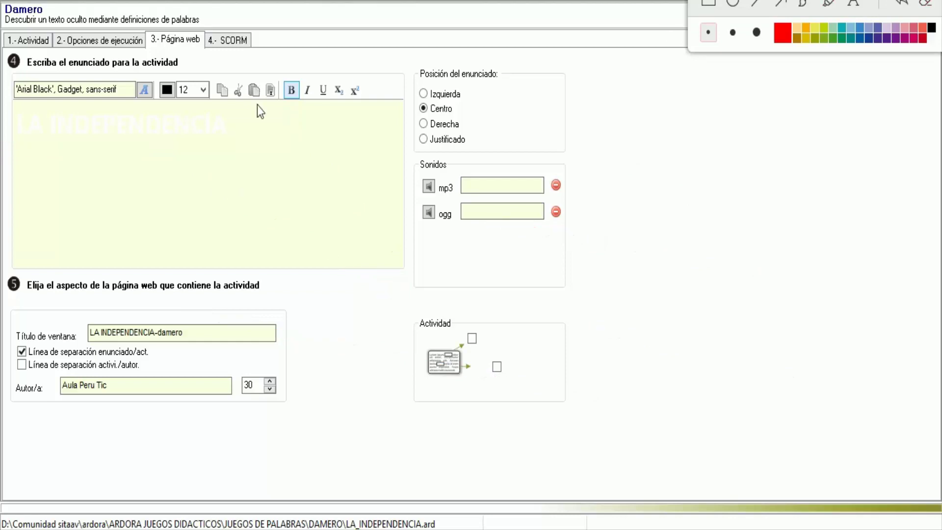
left_click_drag(164, 124, 8, 79)
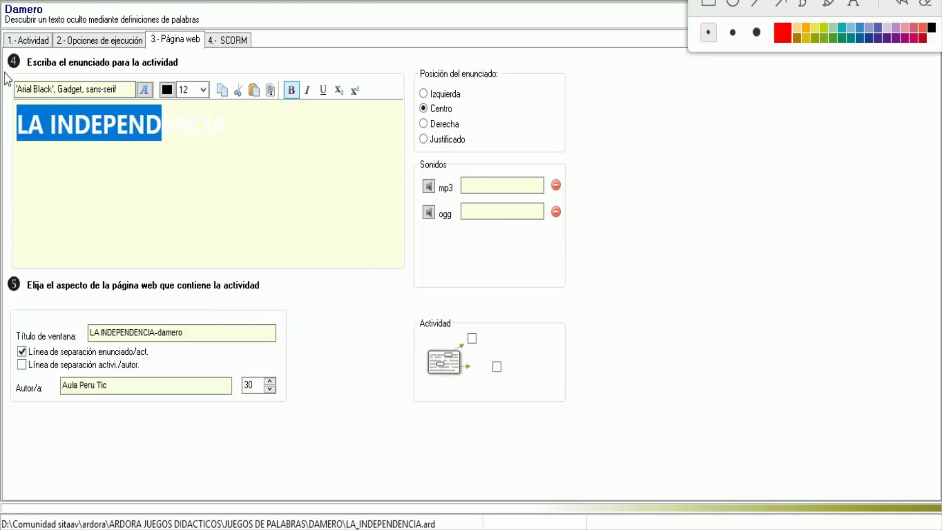
left_click(35, 42)
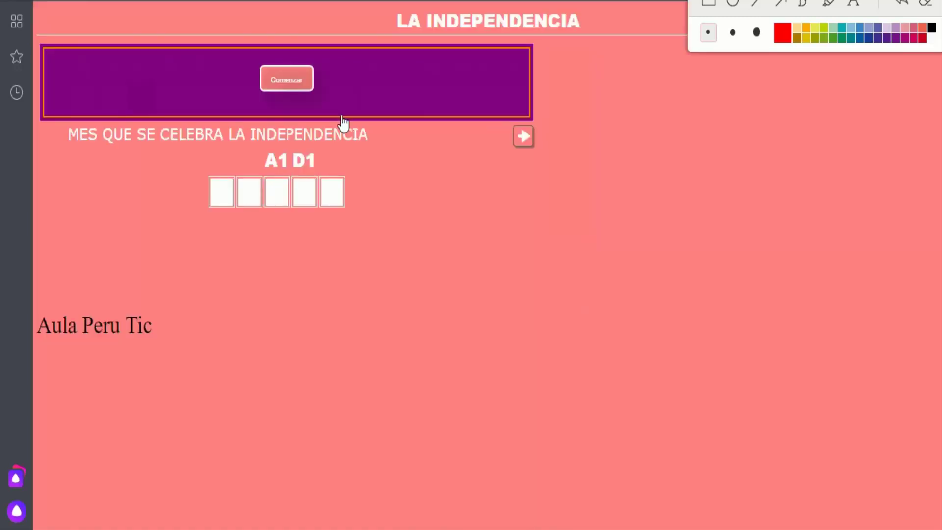
In the browser preview of the game, mark the clue MES QUE SE CELEBRA LA INDEPENDENCIA with red arrows and erase them
left_click(781, 4)
mouse_move(658, 270)
left_mouse_down()
mouse_move(490, 257)
mouse_move(402, 208)
mouse_move(368, 175)
mouse_move(344, 171)
mouse_move(328, 149)
left_mouse_up()
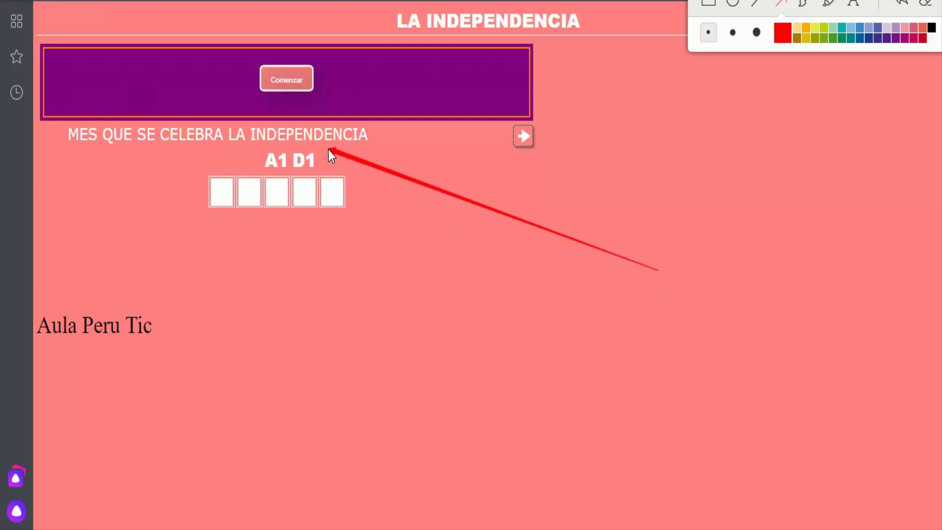
mouse_move(467, 349)
left_mouse_down()
mouse_move(742, 358)
mouse_move(758, 349)
left_mouse_up()
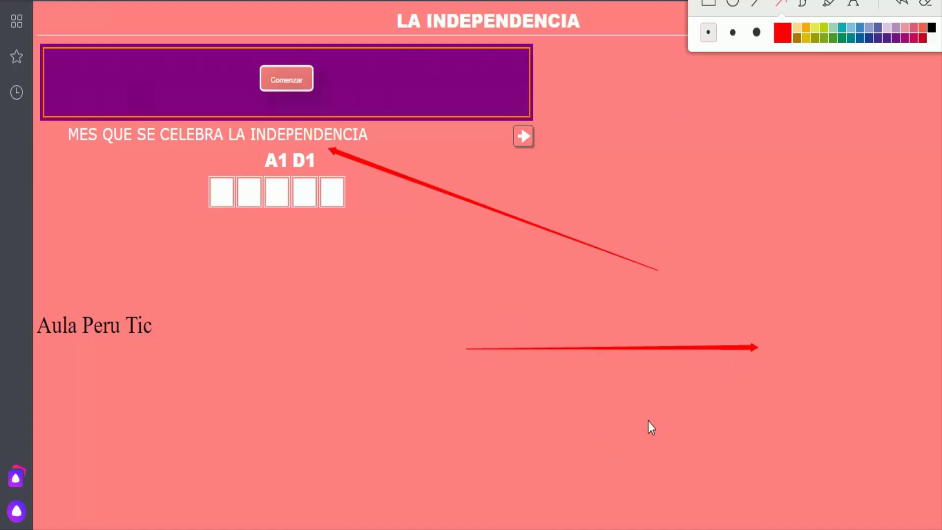
left_click_drag(449, 248, 308, 157)
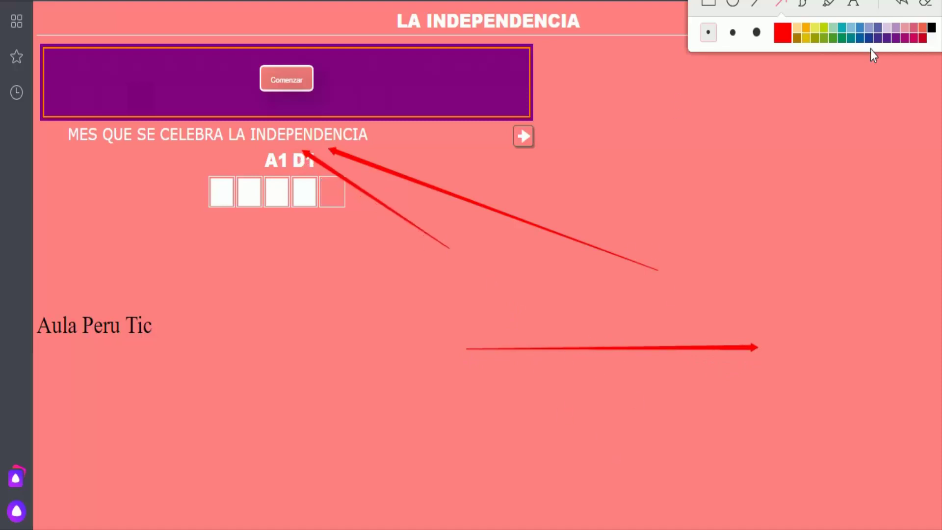
left_click(927, 6)
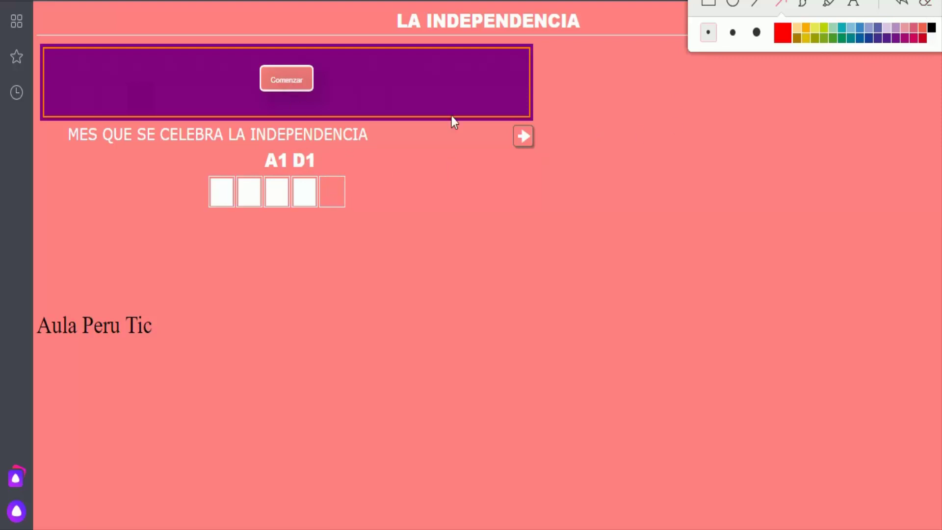
Start the game, mark the score panel and the A–P letter row with red arrows, and erase the annotations
left_click(297, 88)
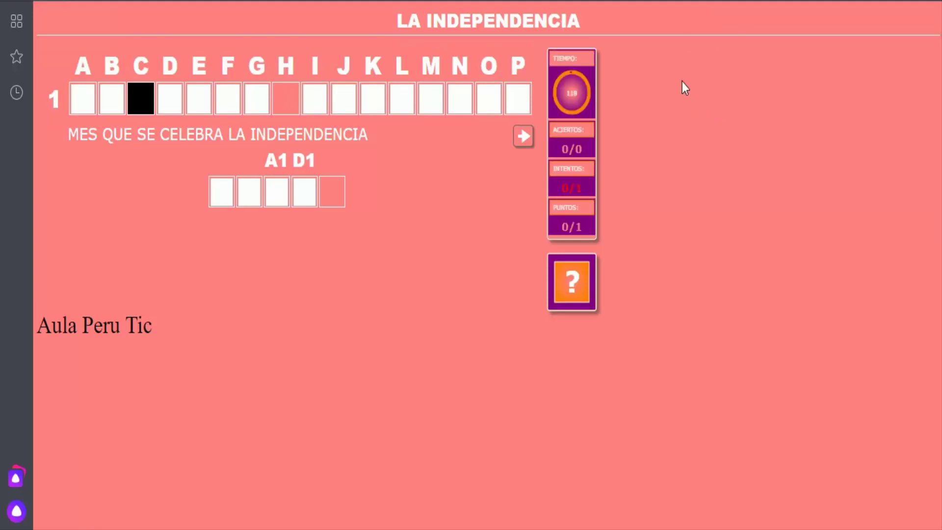
mouse_move(898, 10)
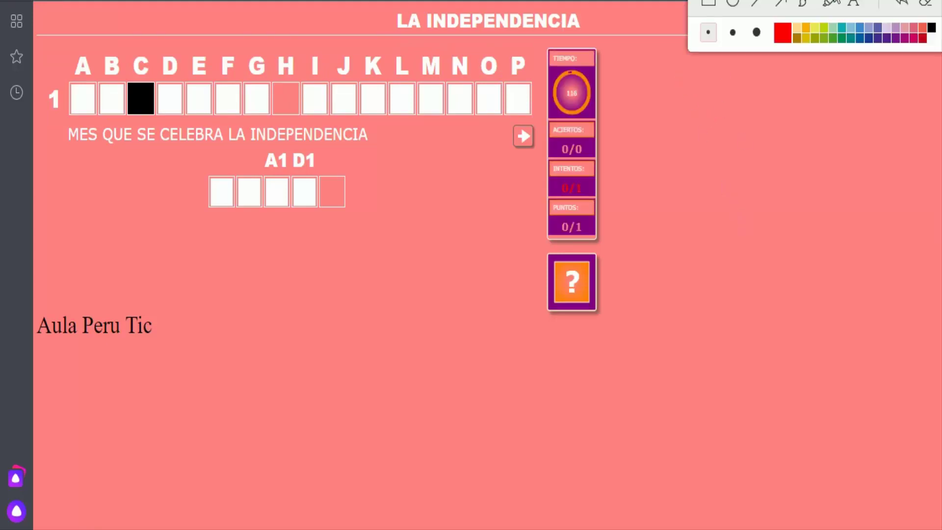
left_click_drag(639, 82, 712, 180)
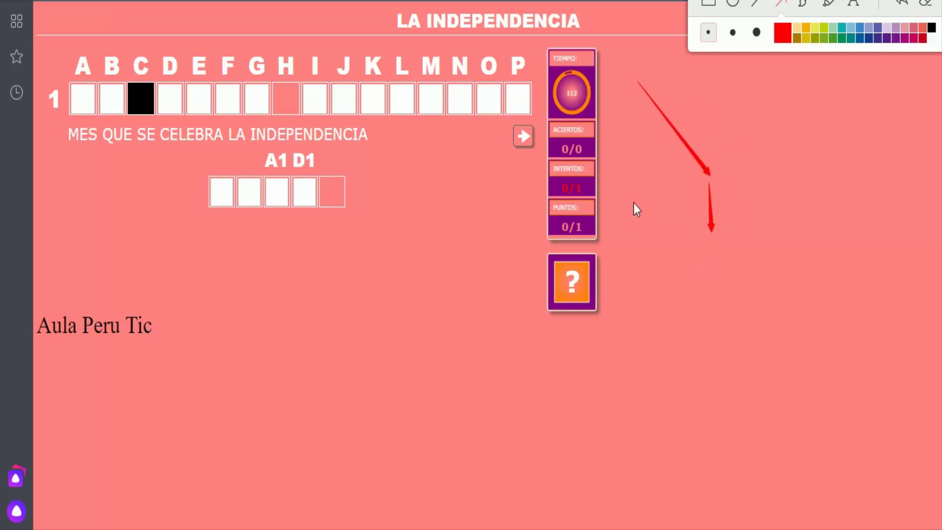
left_click_drag(723, 268, 552, 139)
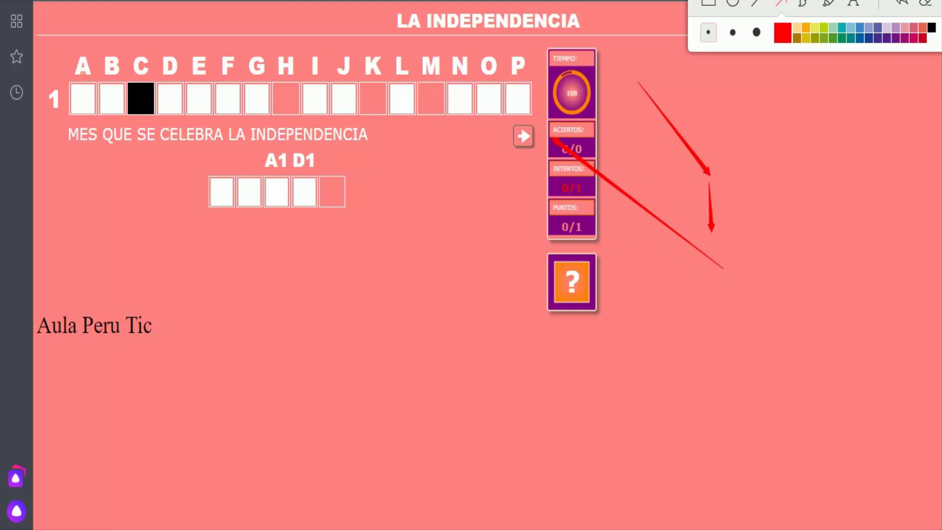
left_click_drag(77, 60, 530, 58)
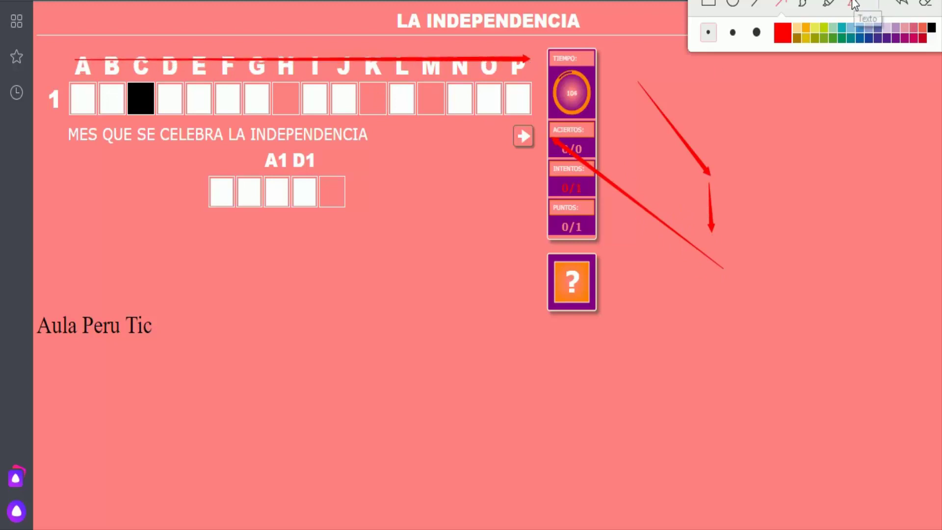
left_click(923, 8)
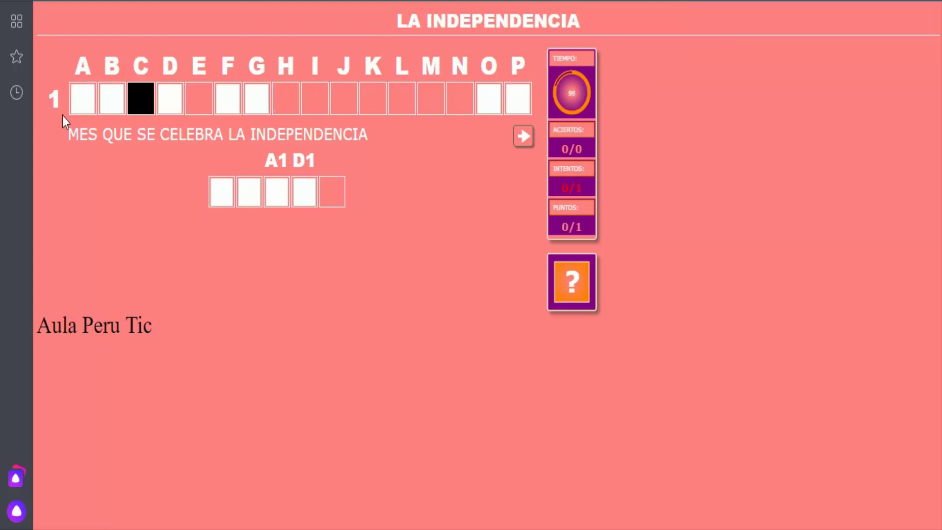
Fill the first two cells of the hidden phrase row with LA
left_click(246, 192)
left_click(222, 191)
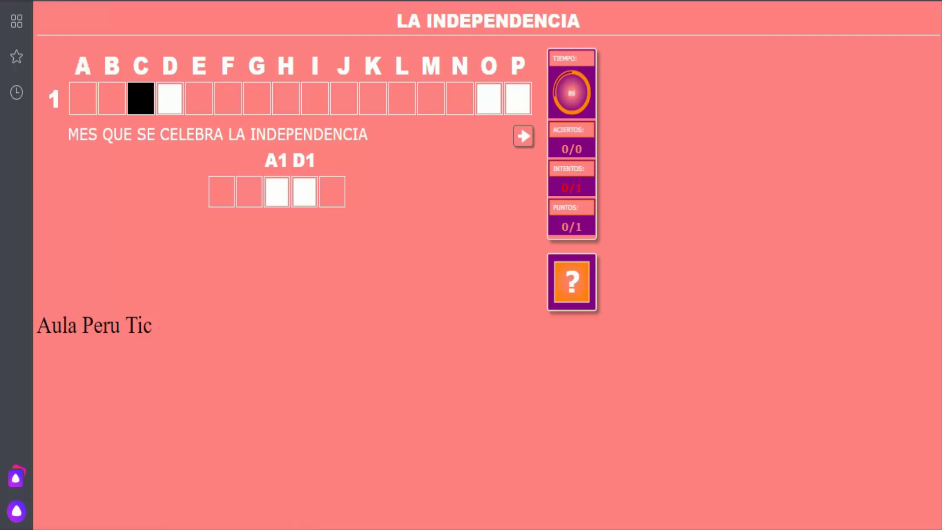
left_click(287, 479)
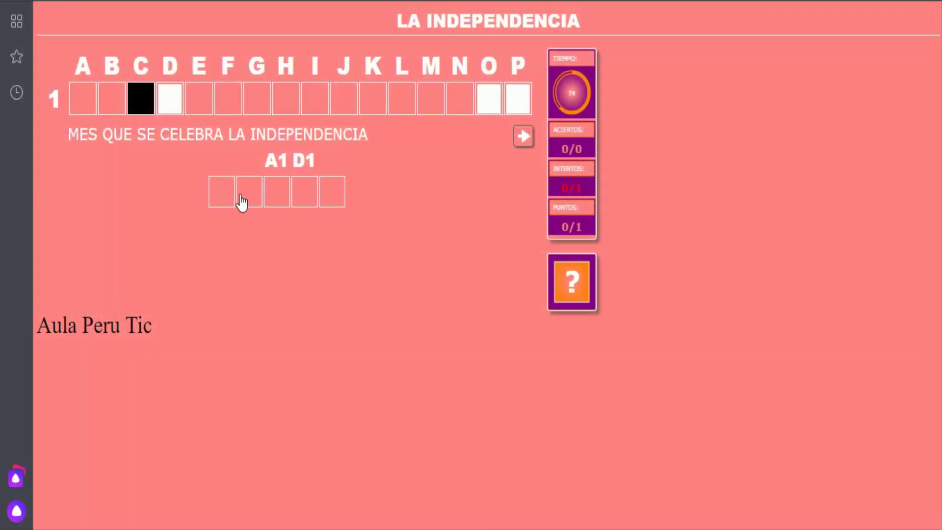
left_click(238, 200)
left_click(87, 106)
type("LA")
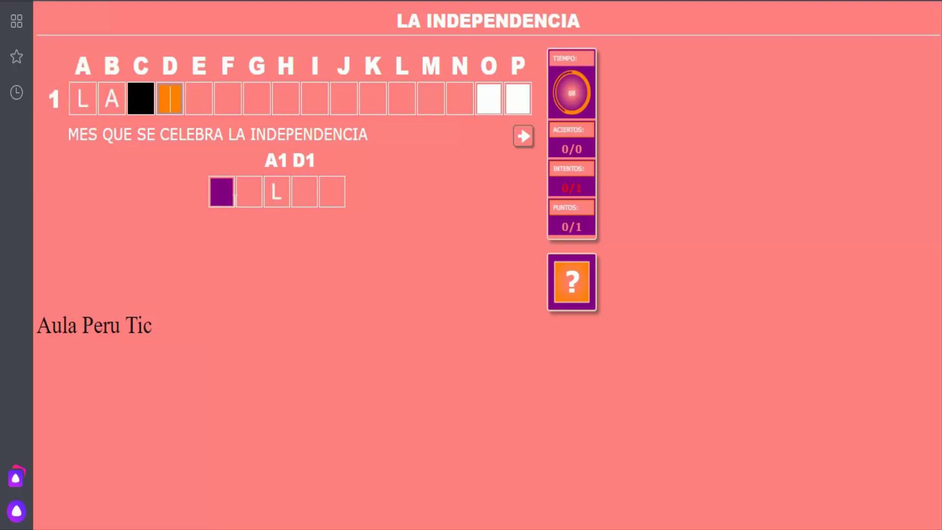
Answer the clue MES QUE SE CELEBRA LA INDEPENDENCIA with JULIO
left_click(233, 196)
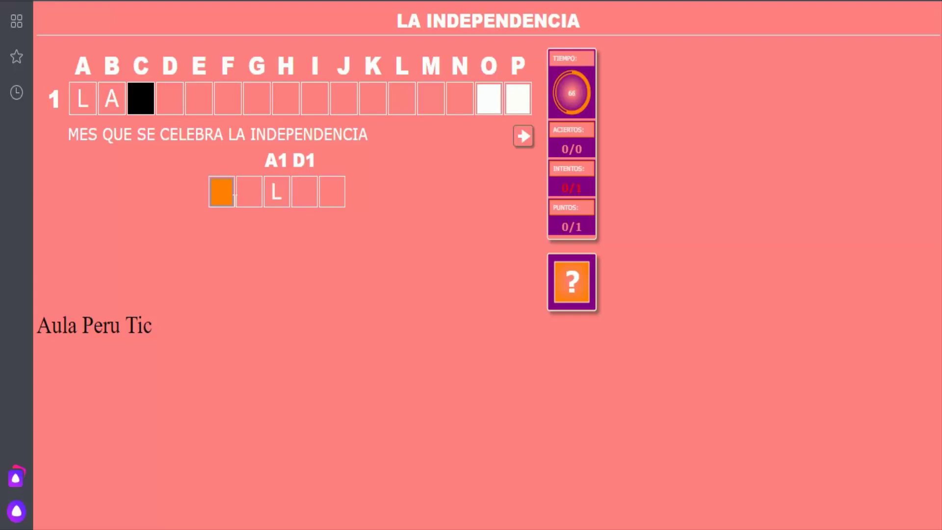
type("JU")
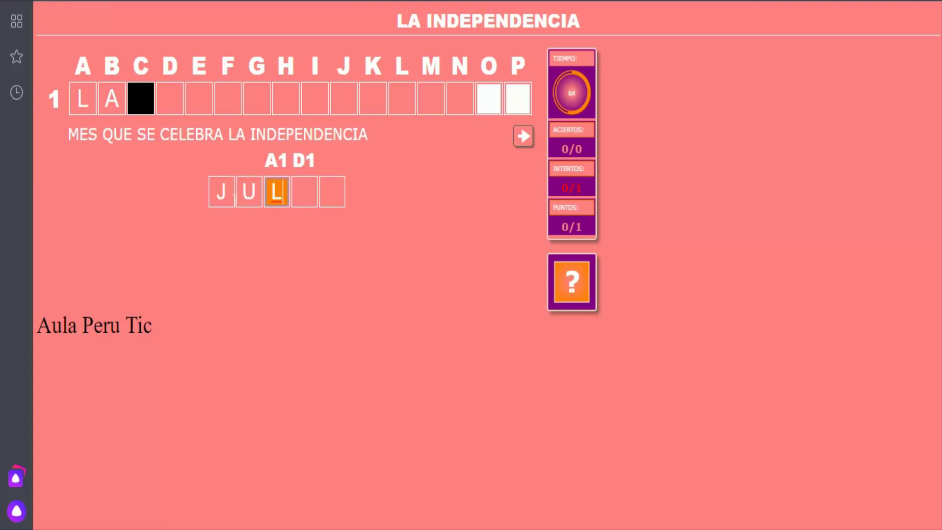
type("LIO")
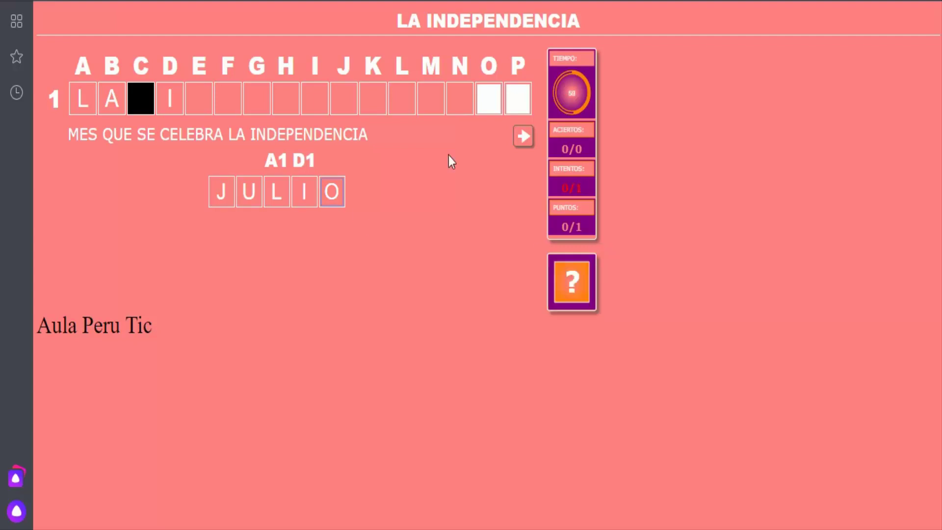
Answer the clue AÑO QUE SE FIRMO LA ACTA with 1821, check the incomplete game and restart it
left_click(523, 137)
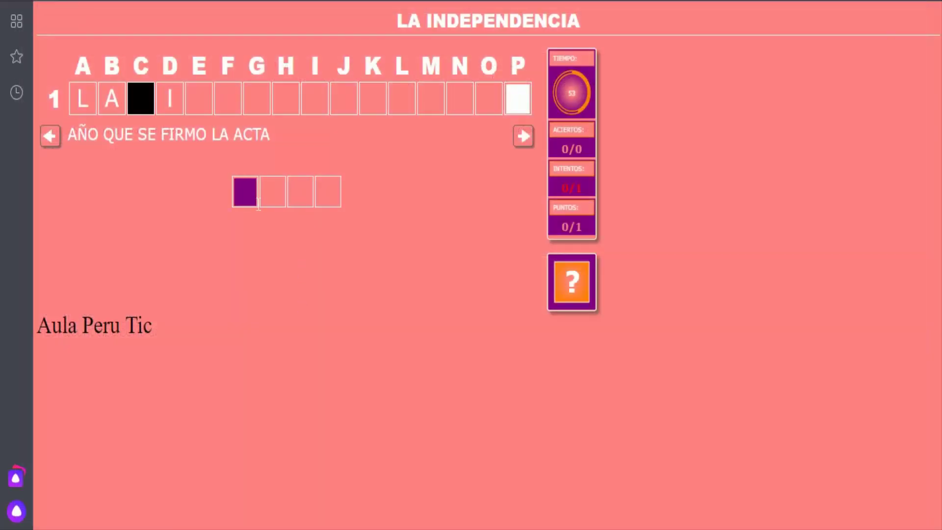
left_click(248, 193)
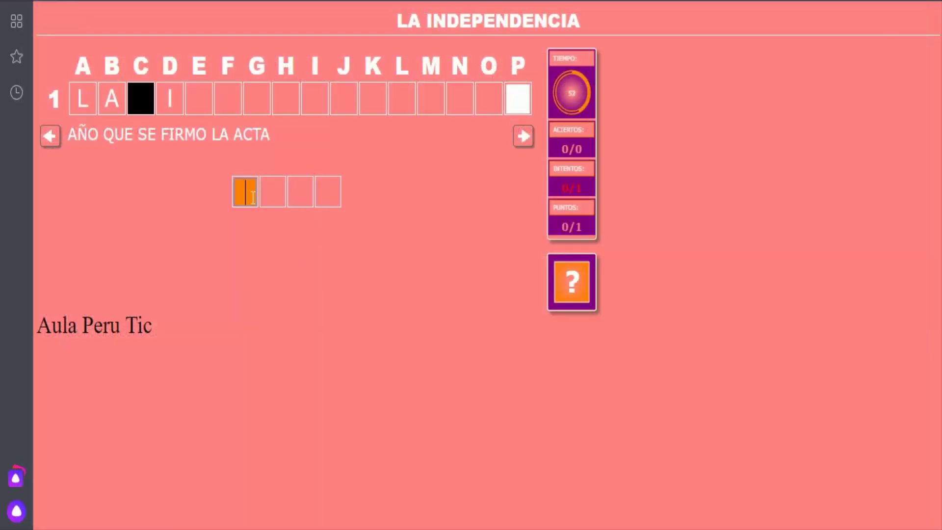
type("1821")
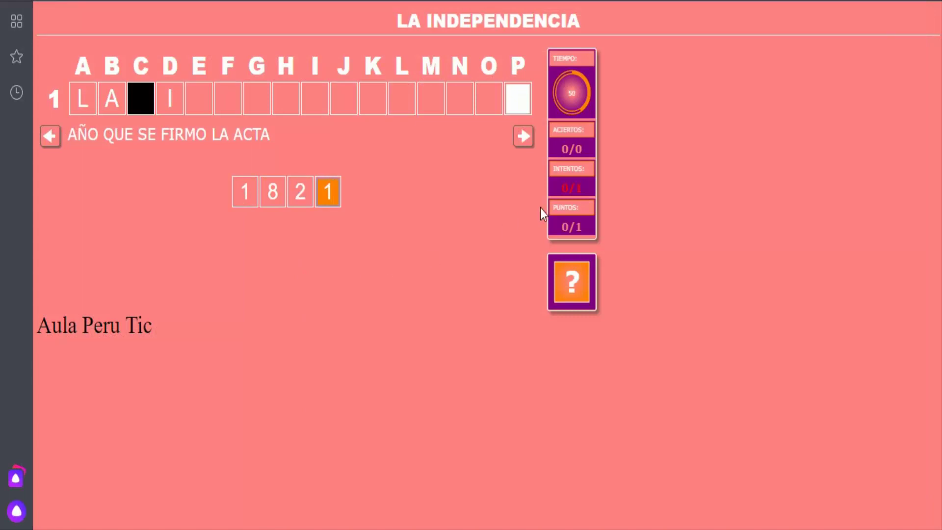
left_click(577, 272)
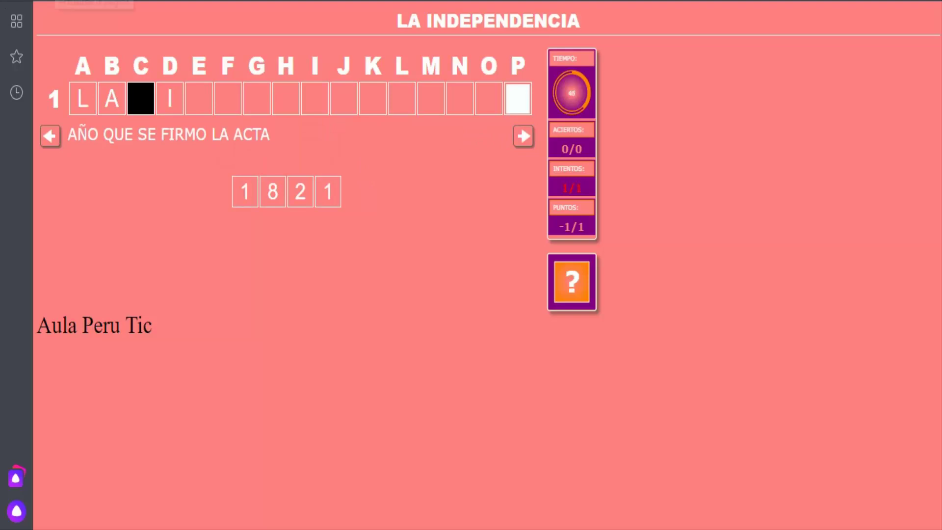
left_click(314, 98)
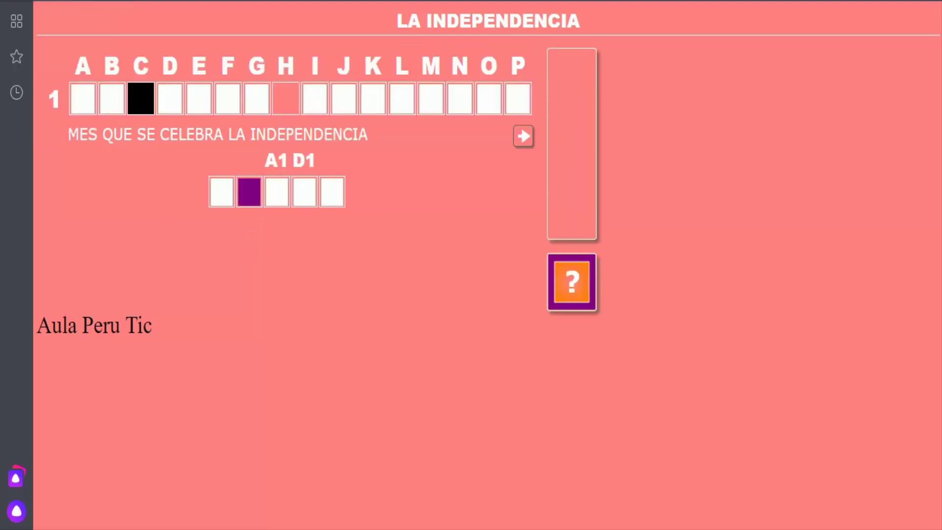
Enter JULIO again as the answer to the independence month clue in the restarted game
left_click(228, 204)
type("JULIO")
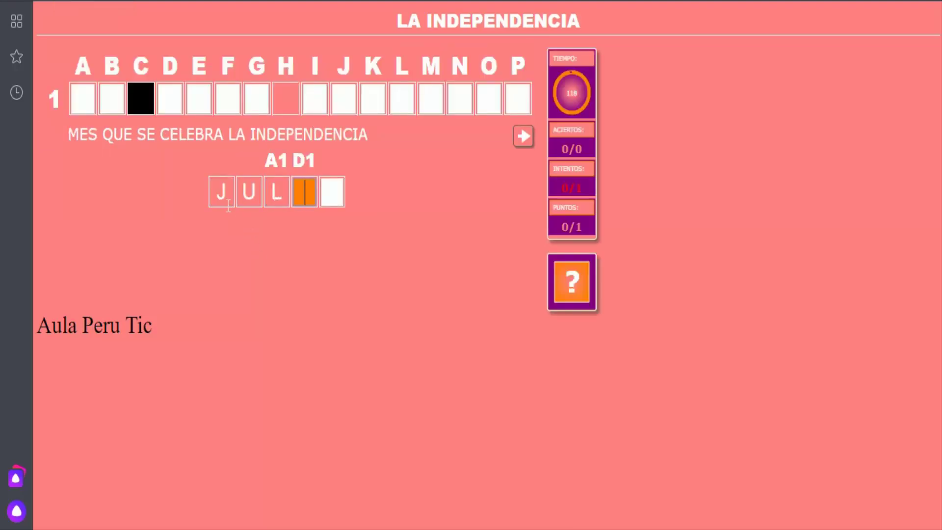
left_click(79, 104)
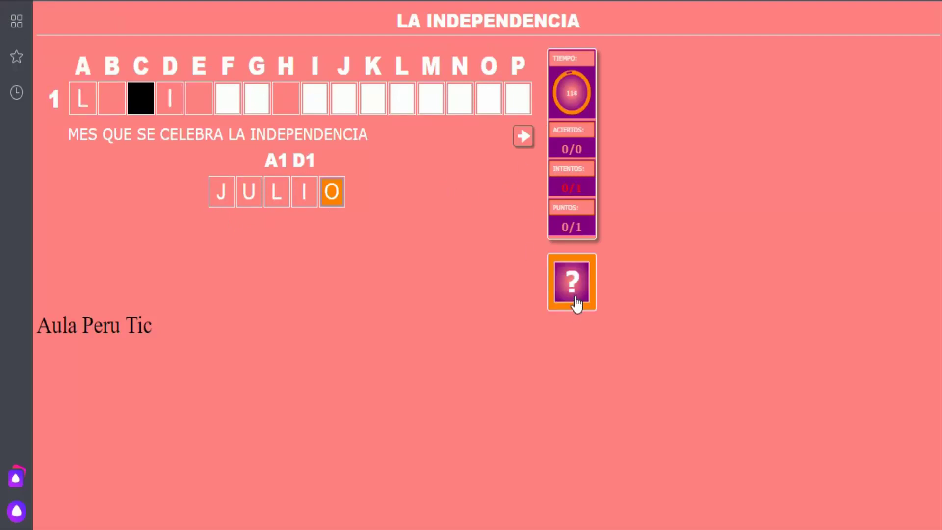
Move to the clue AÑO QUE SE FIRMO LA ACTA and enter 1821 in the restarted game
left_click(523, 136)
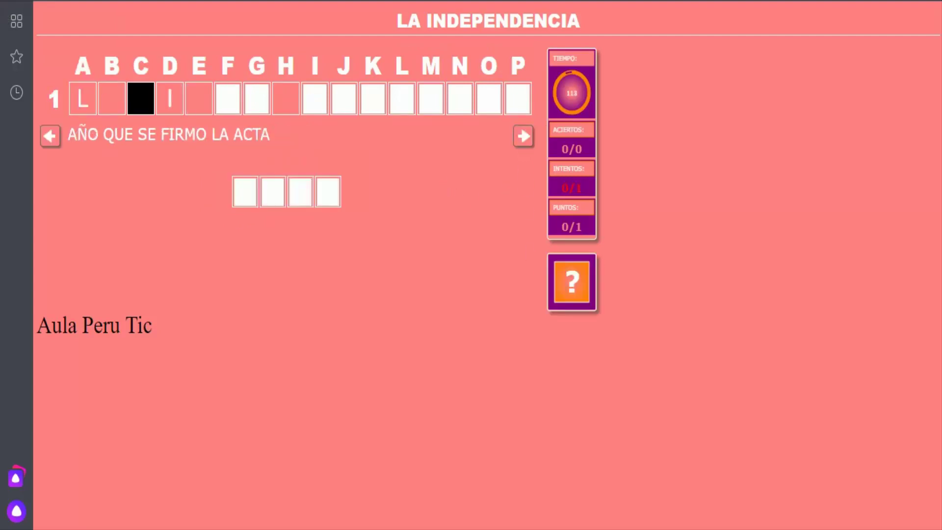
left_click(254, 198)
type("1821")
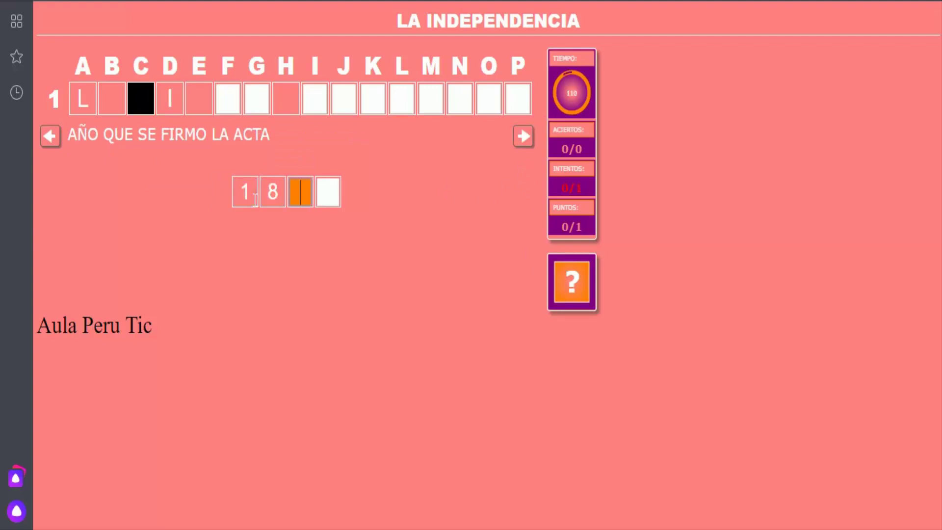
Move to the clue DEPARTAMENTO DE LIMA and answer it with LIMA
left_click(523, 137)
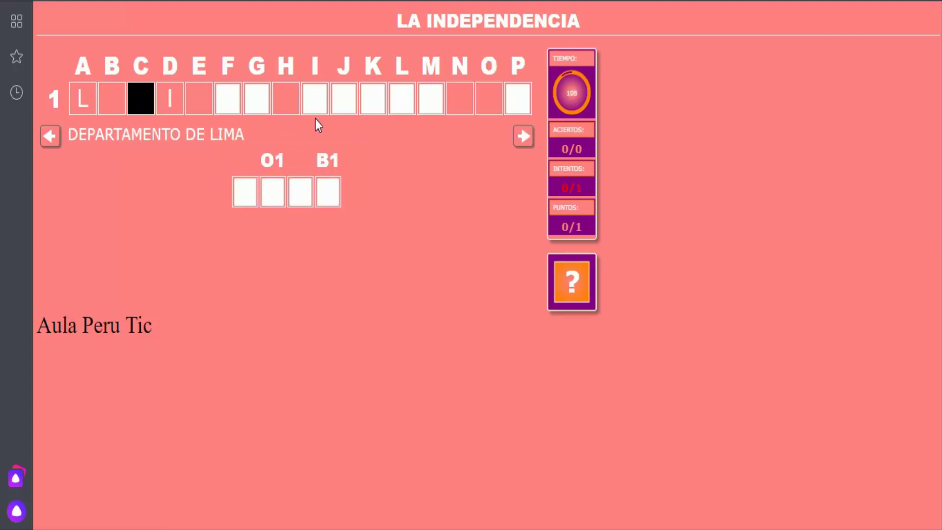
left_click(249, 199)
type("LIMA")
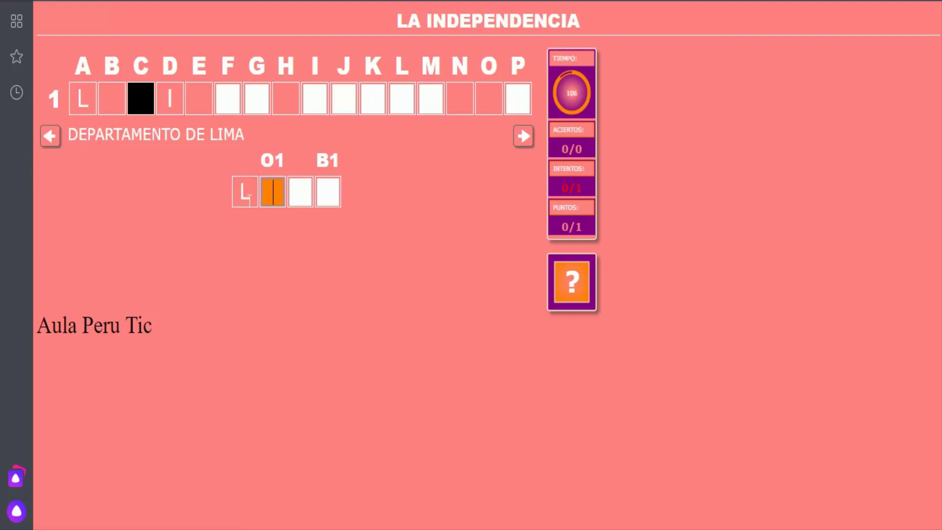
Move to the clue DIA QUE SE CELEBRA LA INDEPENDENCIA and answer it with 14
left_click(524, 137)
left_click(272, 191)
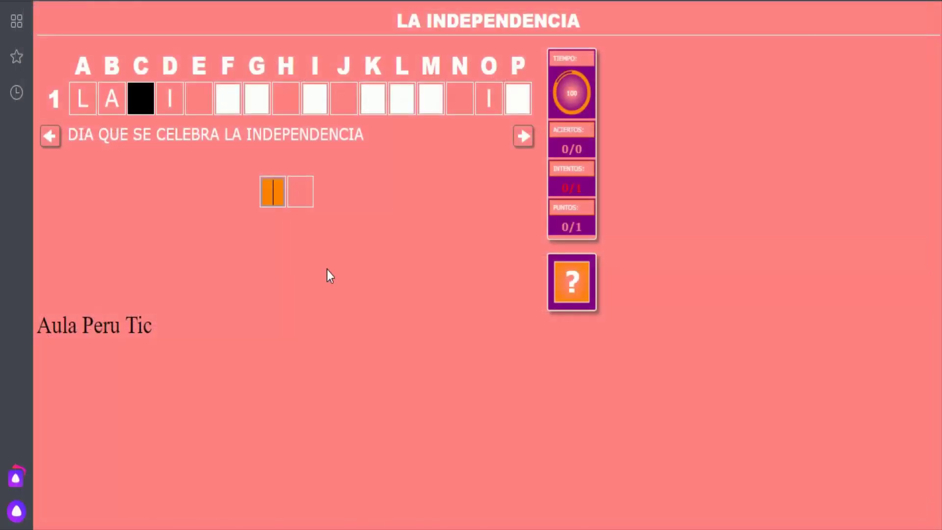
type("14")
Move to the final clue about the liberator of América Española and answer it with JOSE DE SAN MARTIN
left_click(524, 136)
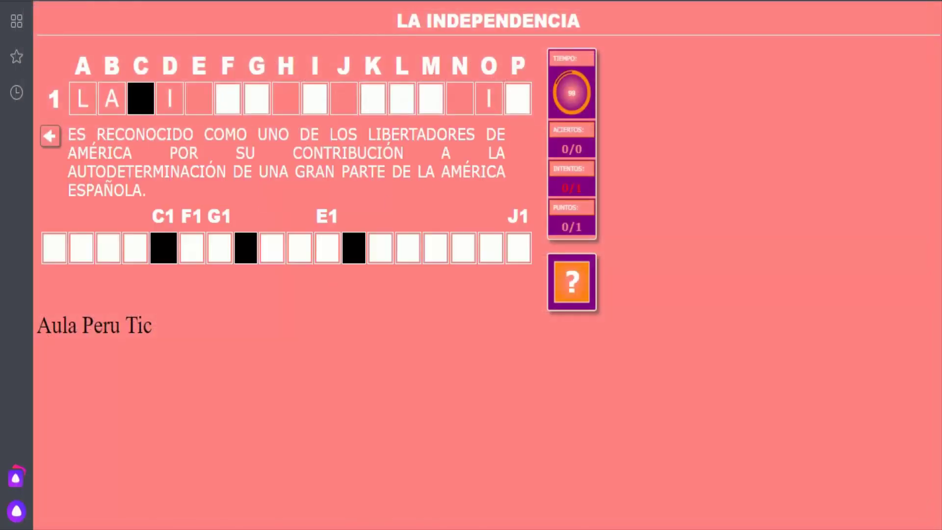
left_click(61, 250)
type("J")
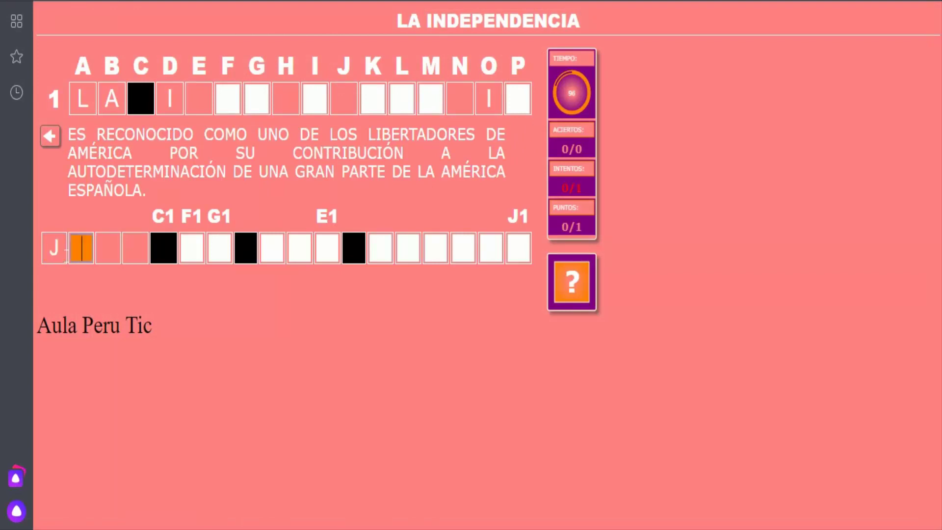
type("OSEDESAN")
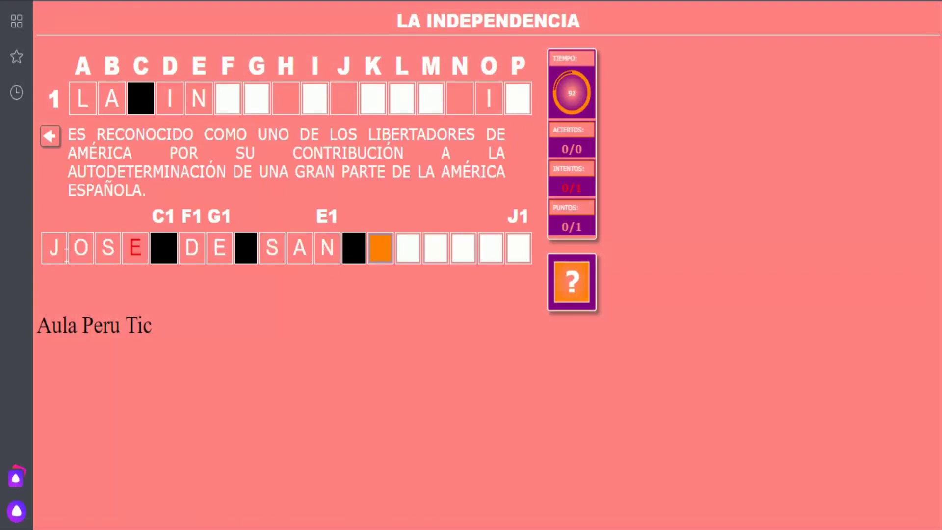
type("MARTIN")
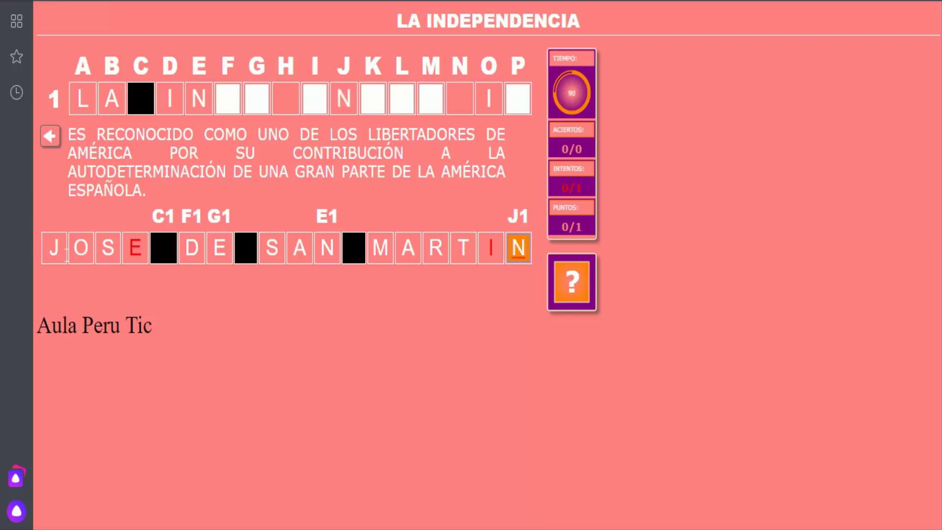
Try replacing the E of JOSE with È in the liberator answer
left_click(139, 254)
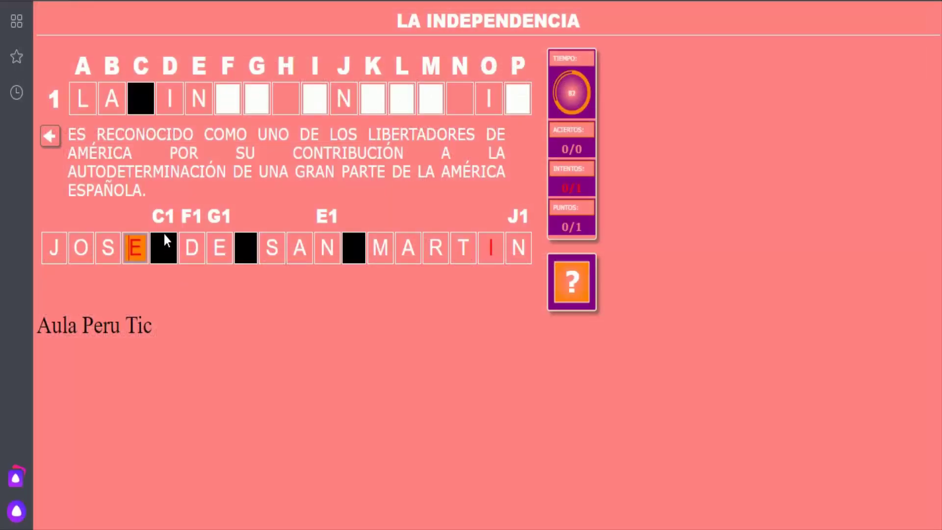
left_click(143, 251)
key("BackSpace")
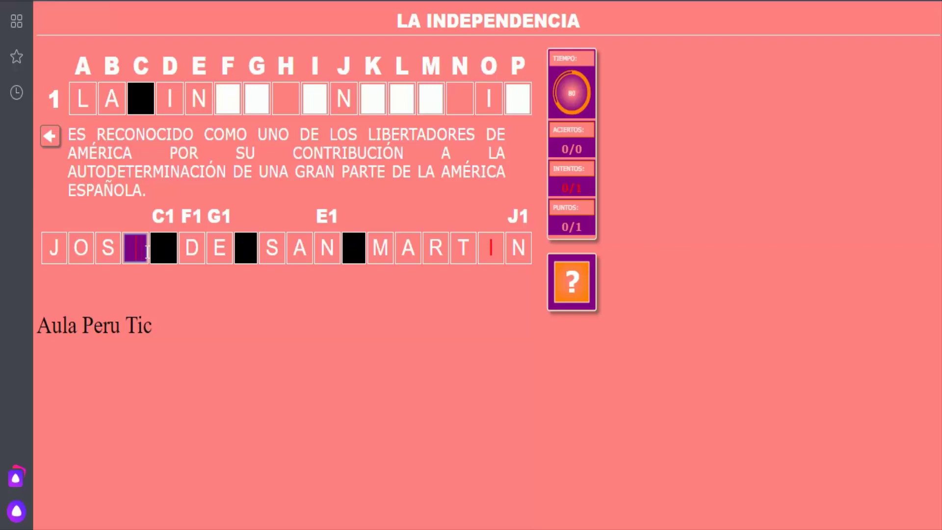
type("È ")
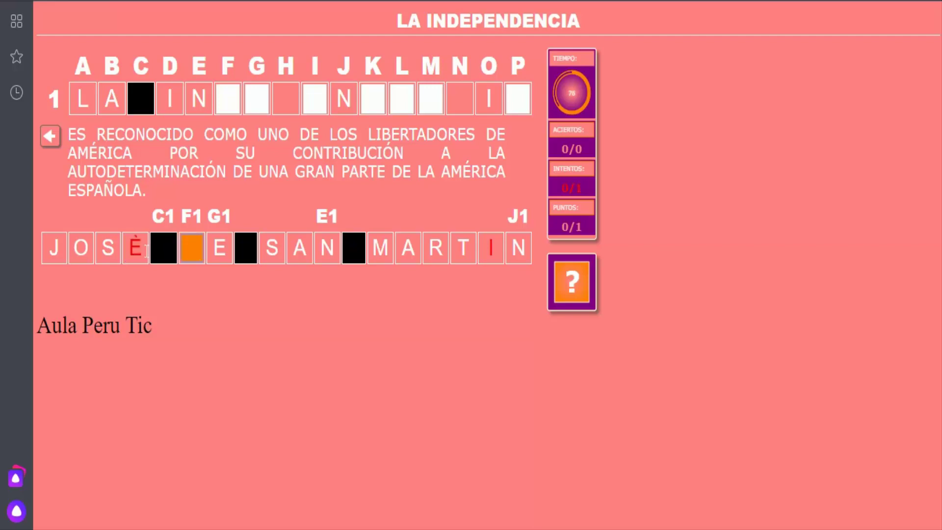
type("D")
Switch the keyboard input layout and correct the accented letters so the answer reads JOSÉ DE SAN MARTÍN
key("alt+shift")
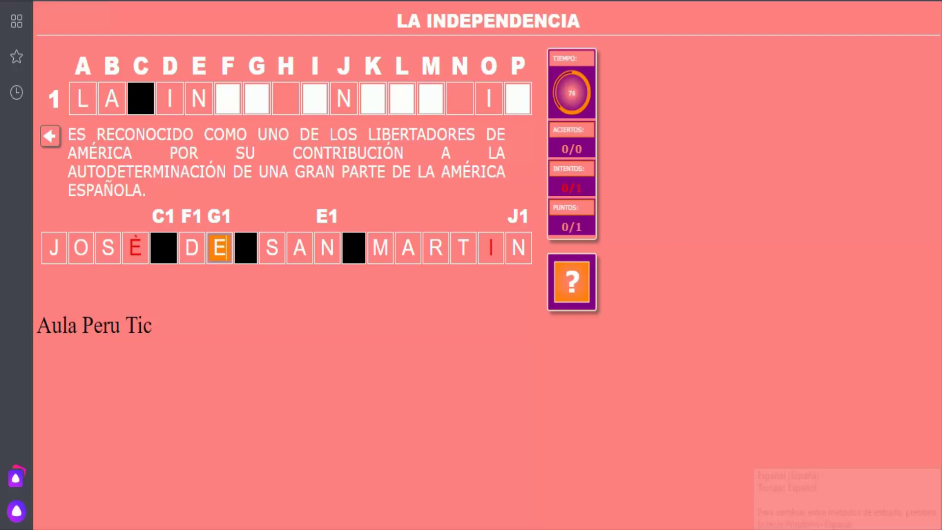
key("super+space")
left_click(835, 475)
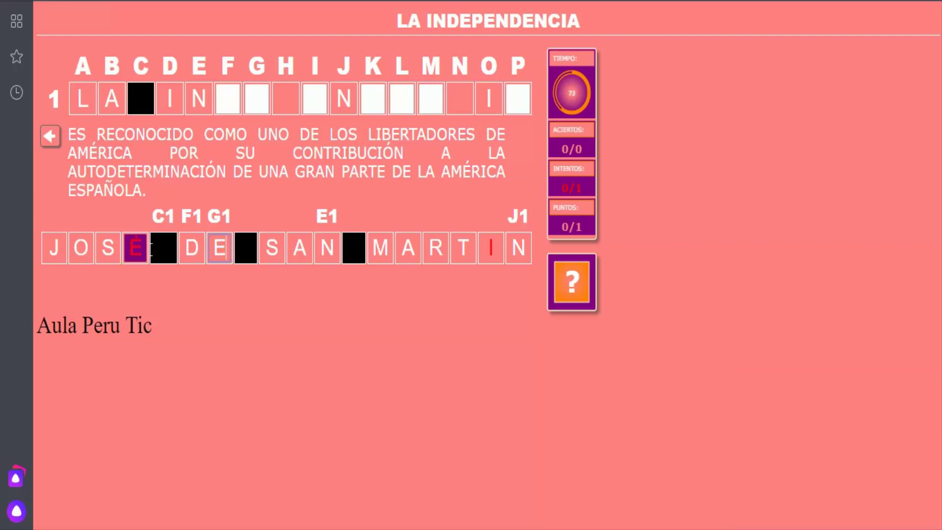
left_click(150, 249)
key("BackSpace")
type("É")
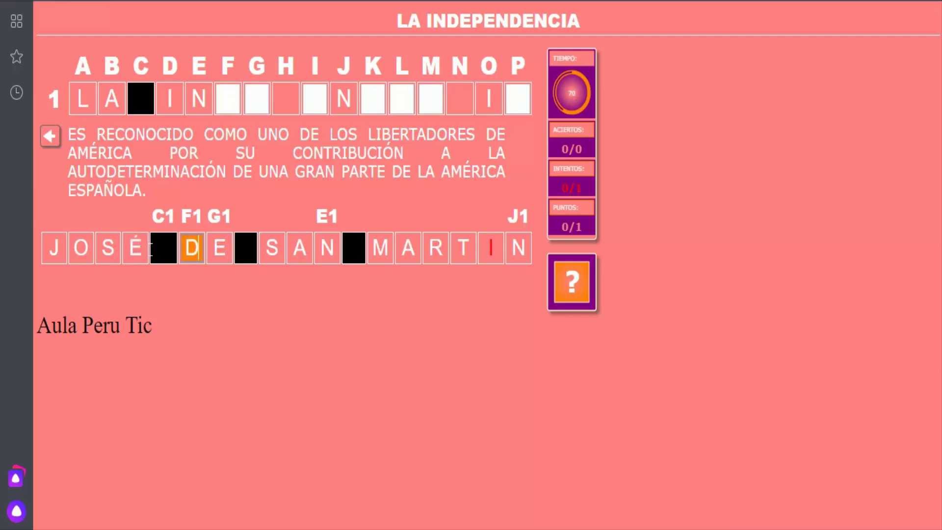
left_click(501, 251)
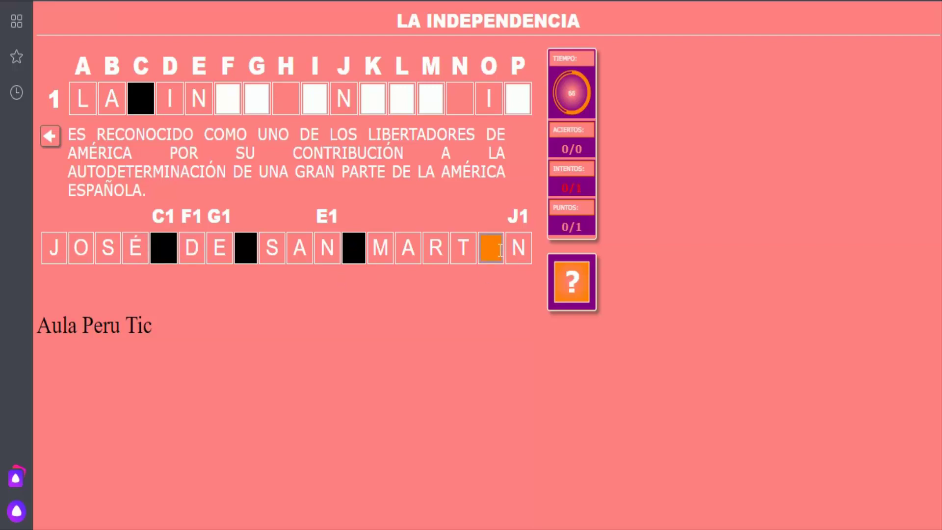
type("Í")
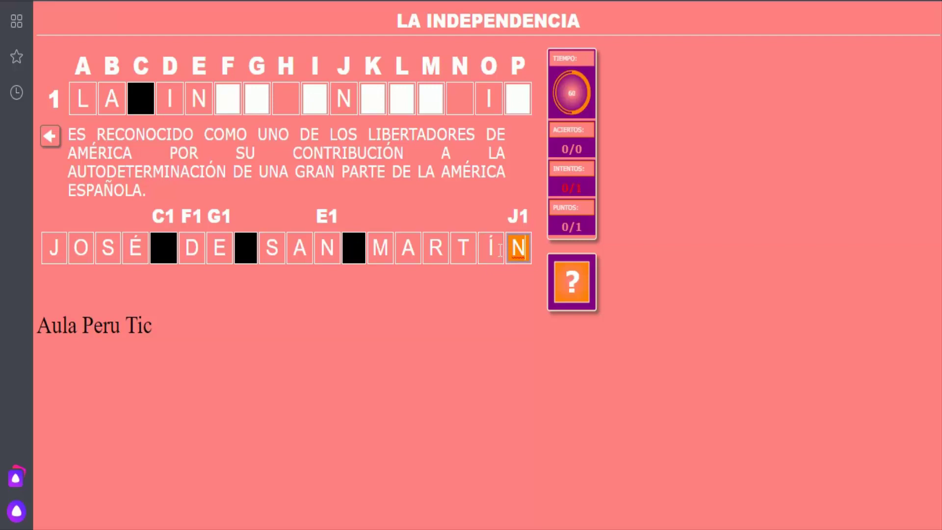
left_click(435, 248)
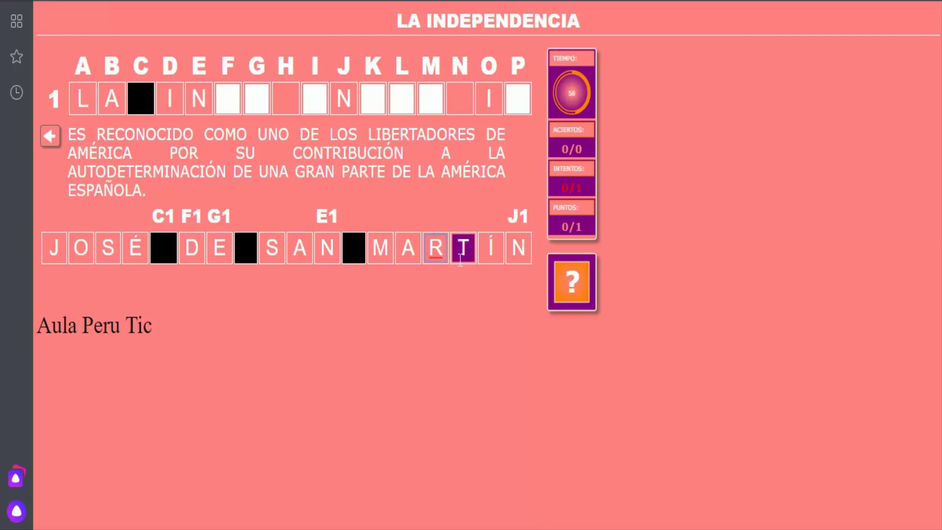
Fill in the missing letters of the hidden phrase to spell LA INDEPENDENCIA and check the solution
left_click(257, 99)
type("E")
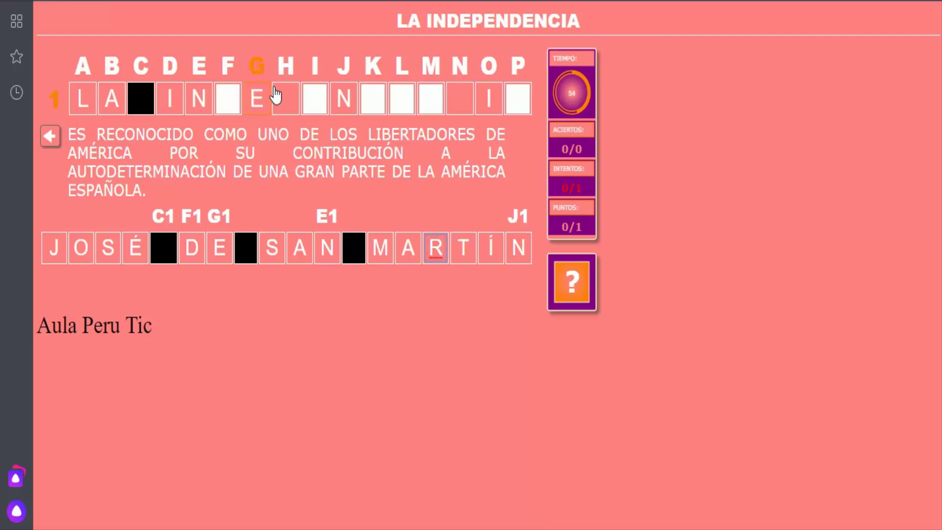
left_click(287, 101)
left_click(460, 99)
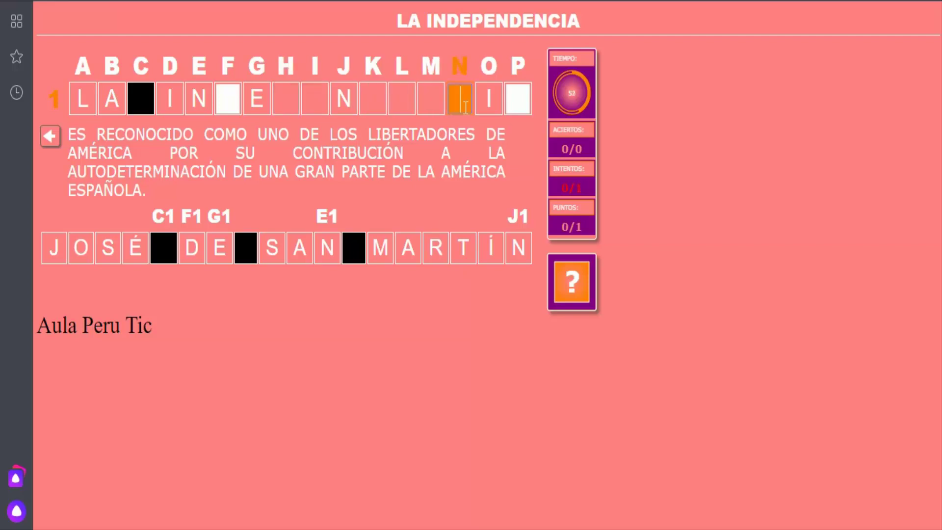
left_click(518, 101)
left_click(228, 101)
type("D")
left_click(292, 105)
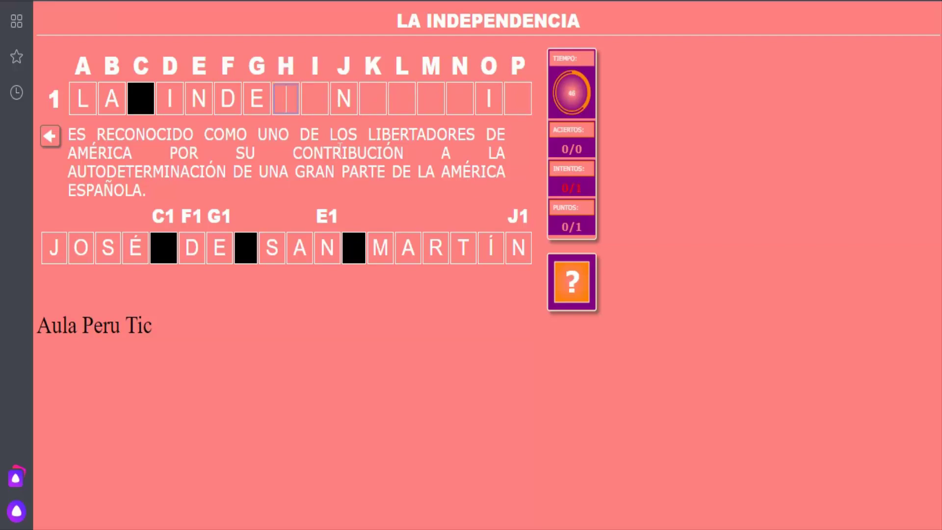
type("PENDENCIA")
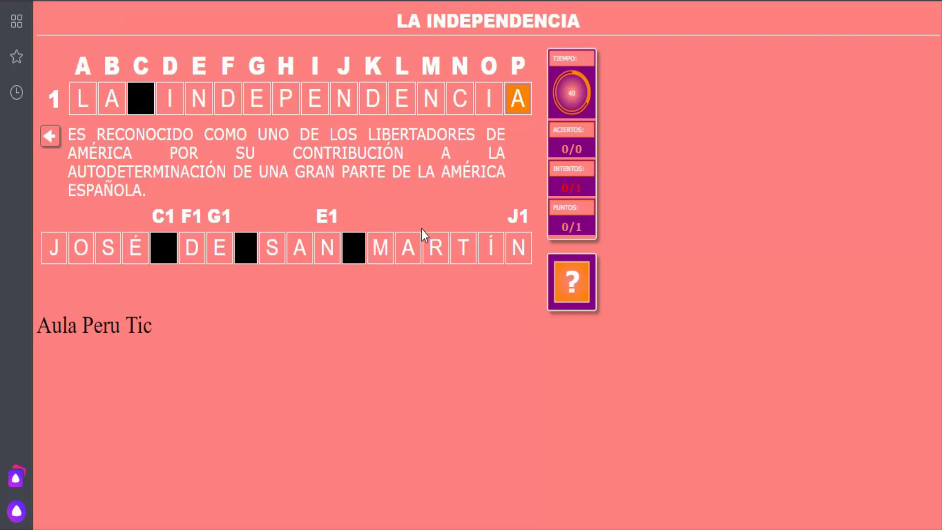
left_click(583, 292)
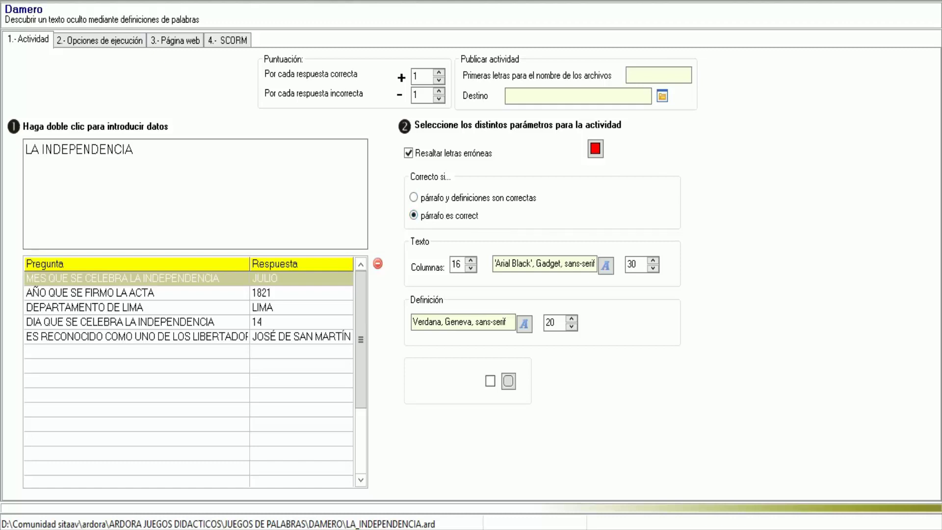
Preview the LA INDEPENDENCIA activity in the browser again from Ardora and start the game
left_click(145, 6)
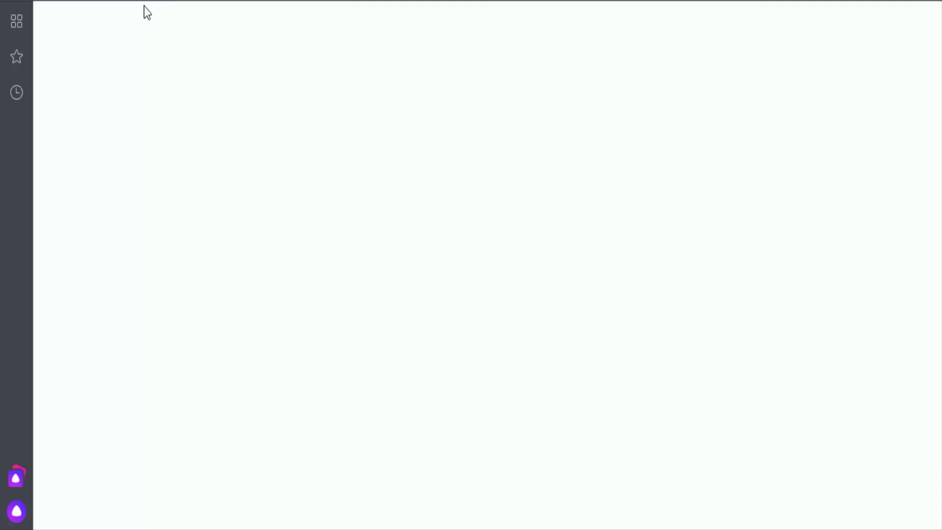
left_click(281, 84)
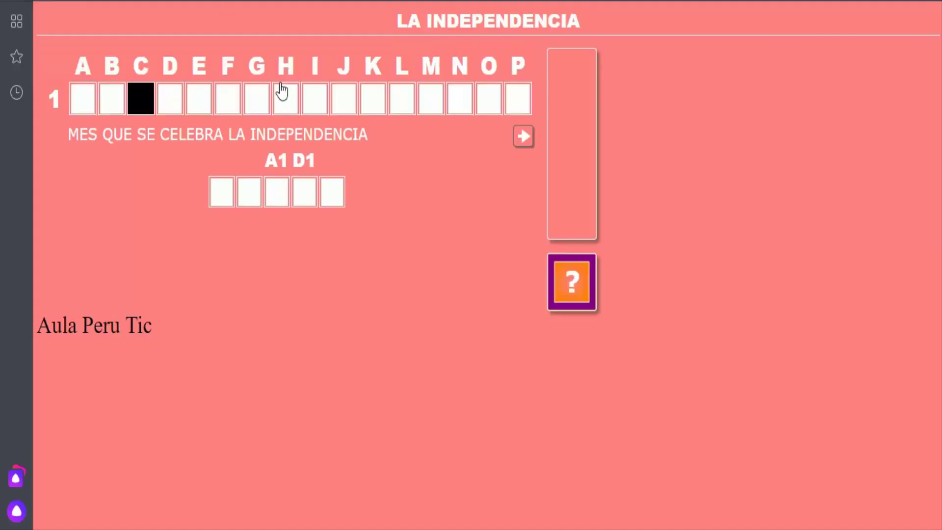
left_click(281, 91)
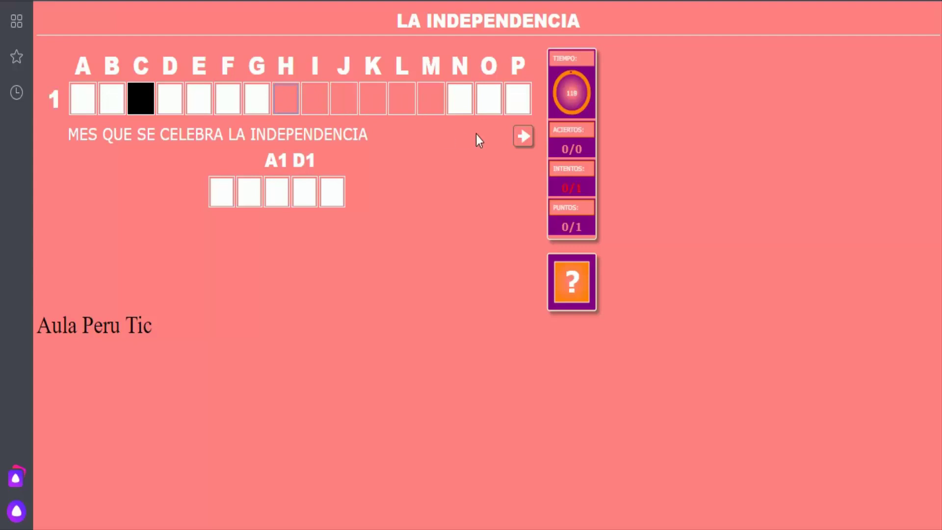
Skip ahead to the final clue about the liberator and answer it with JOSE DE SAN MARTIN
left_click(524, 140)
left_click(524, 139)
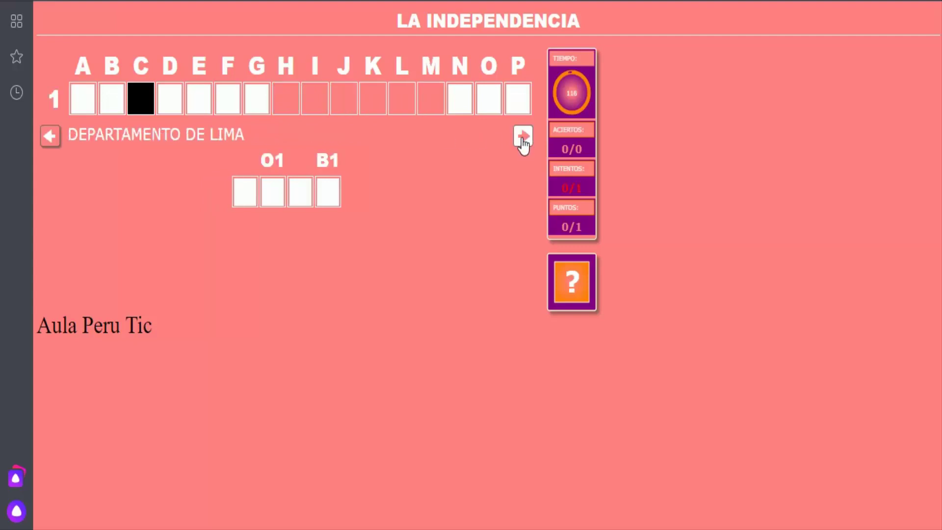
left_click(524, 139)
left_click(529, 144)
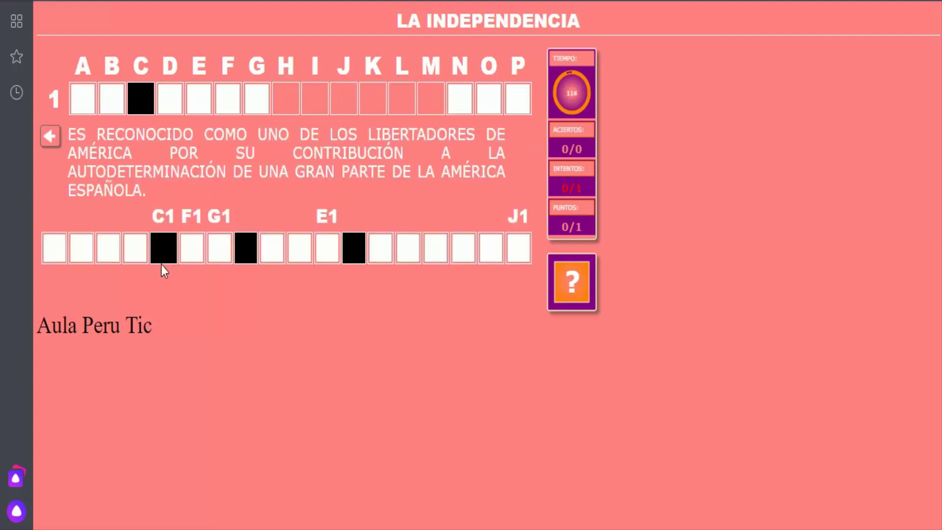
left_click(64, 251)
type("JOSE ")
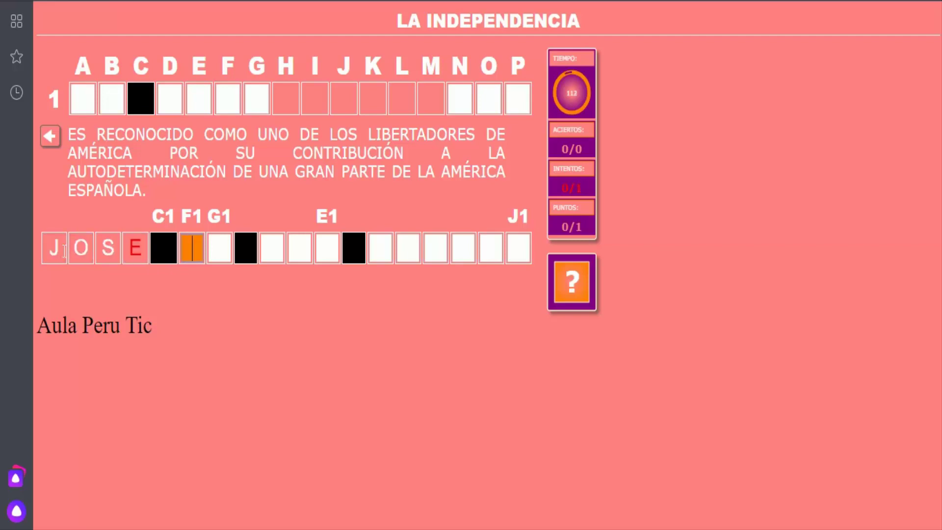
type("DE ")
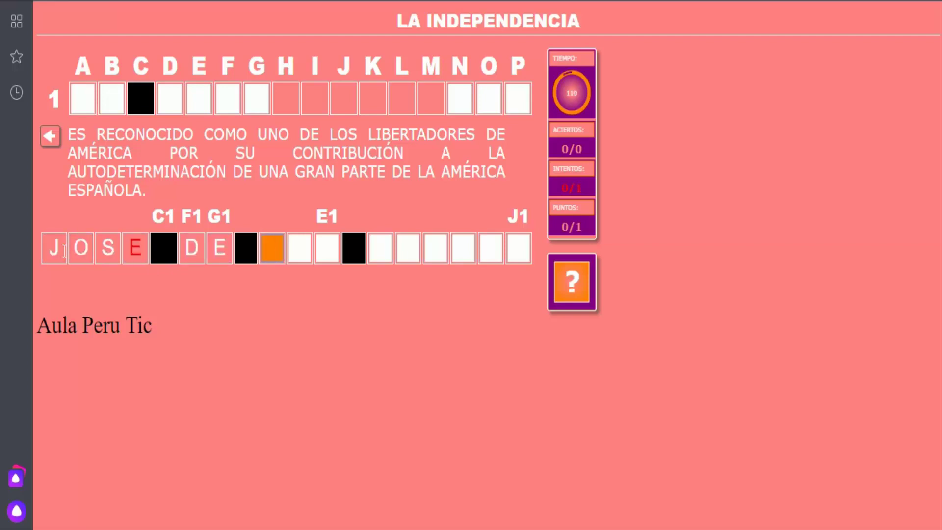
type("SAN ")
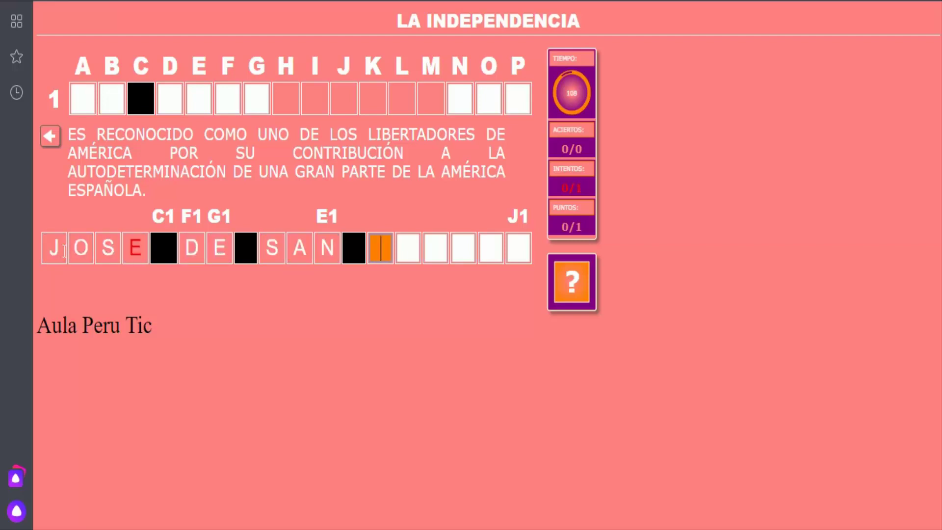
type("MARIN")
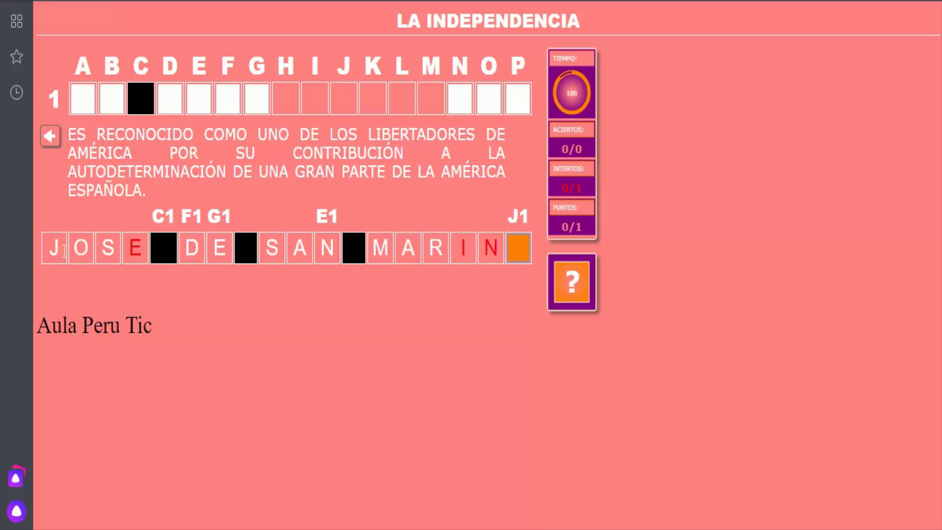
left_click(474, 250)
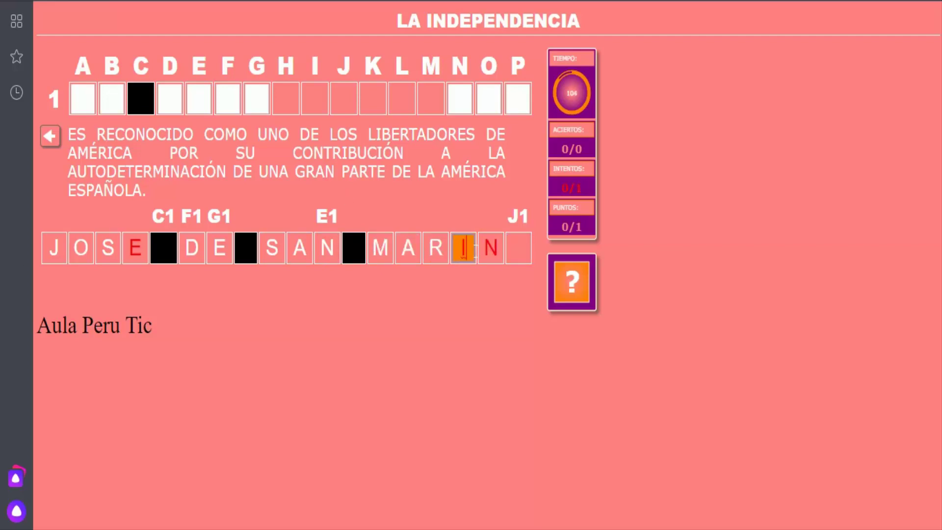
type("TIN")
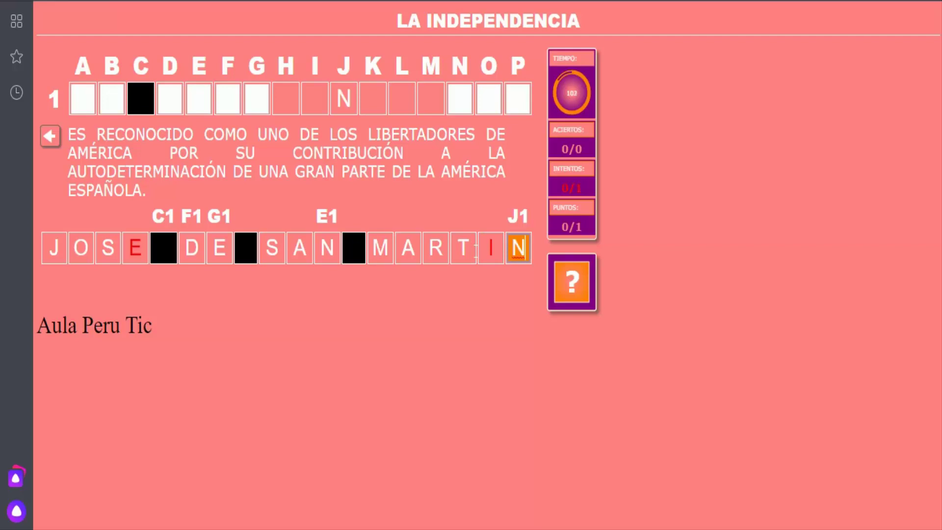
Fill the hidden phrase row with LA INDEPENDENCIA, correcting the misplaced letters in columns E to G, and check the solution
left_click(91, 103)
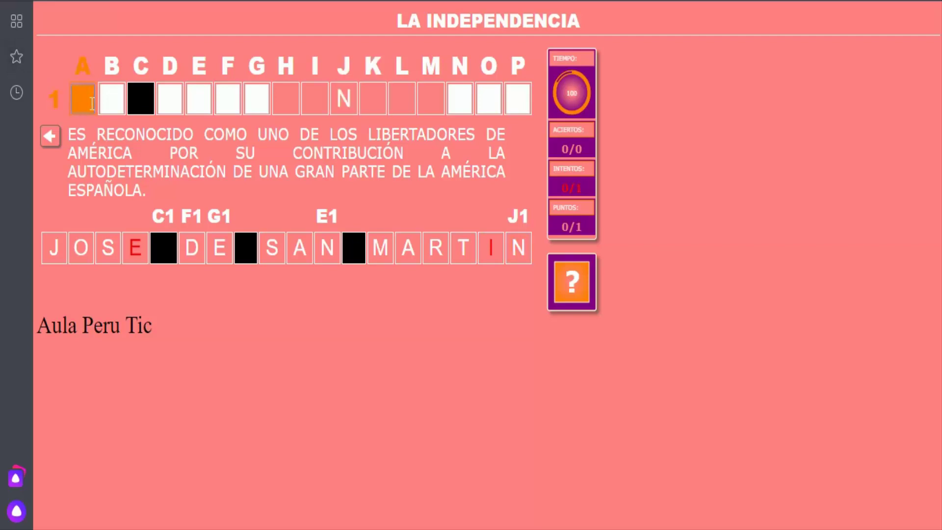
type("LA ")
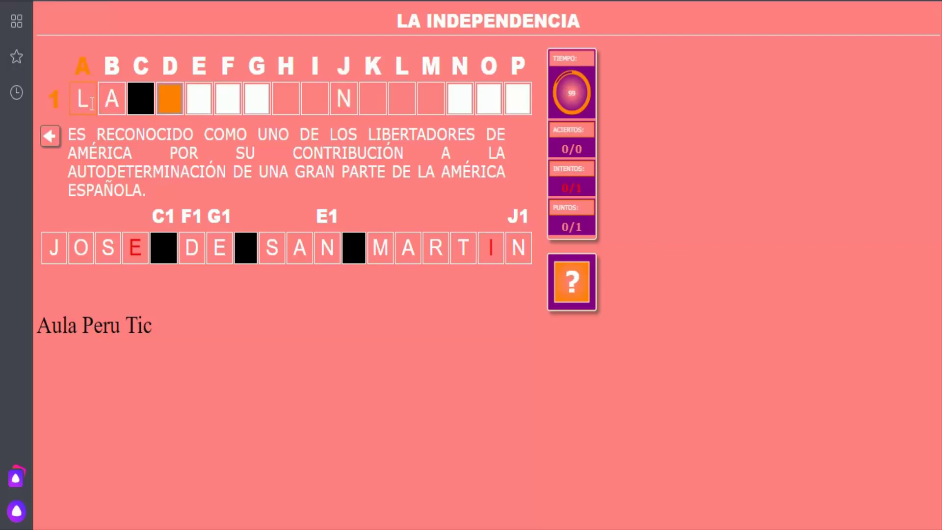
type("IDENPENDENCI")
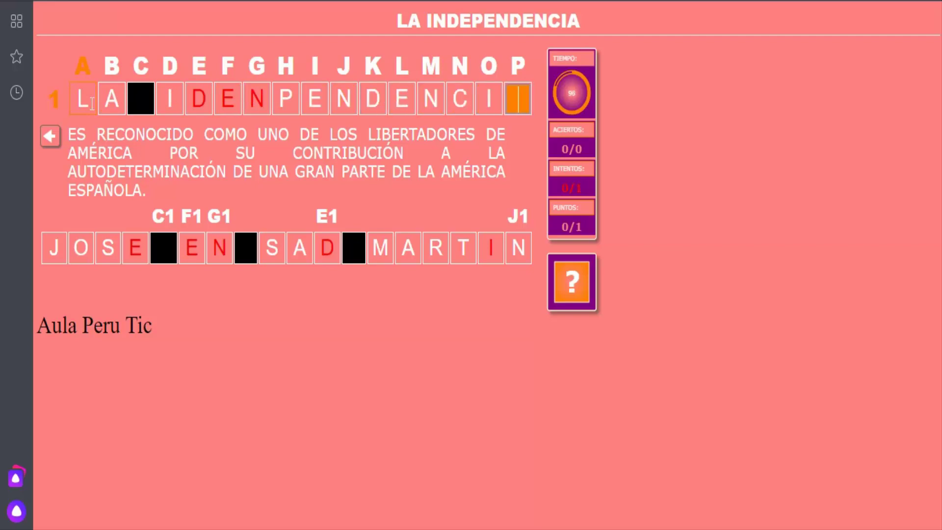
type("A")
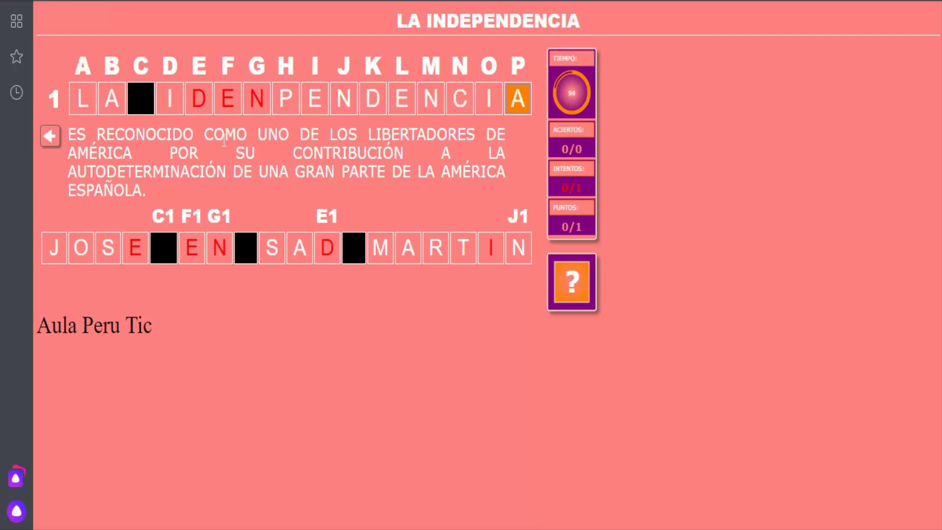
left_click(211, 101)
type("N")
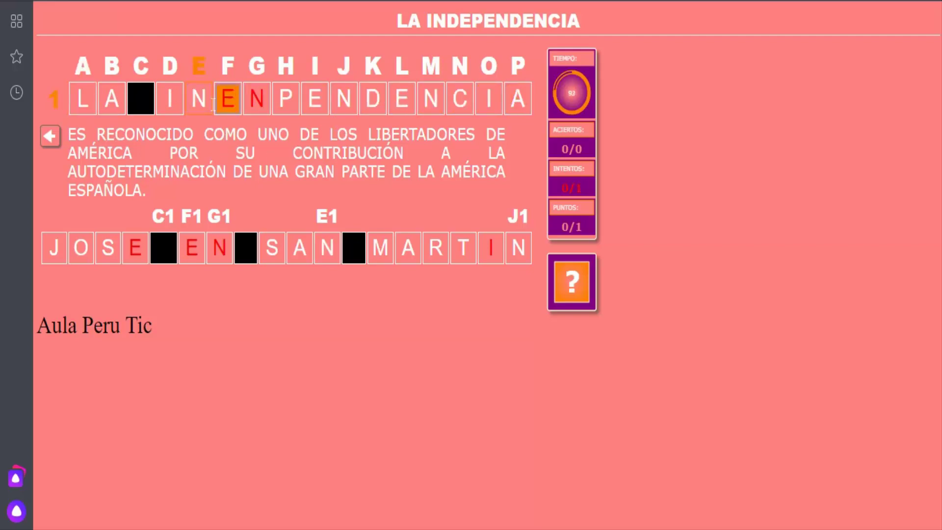
type("DE")
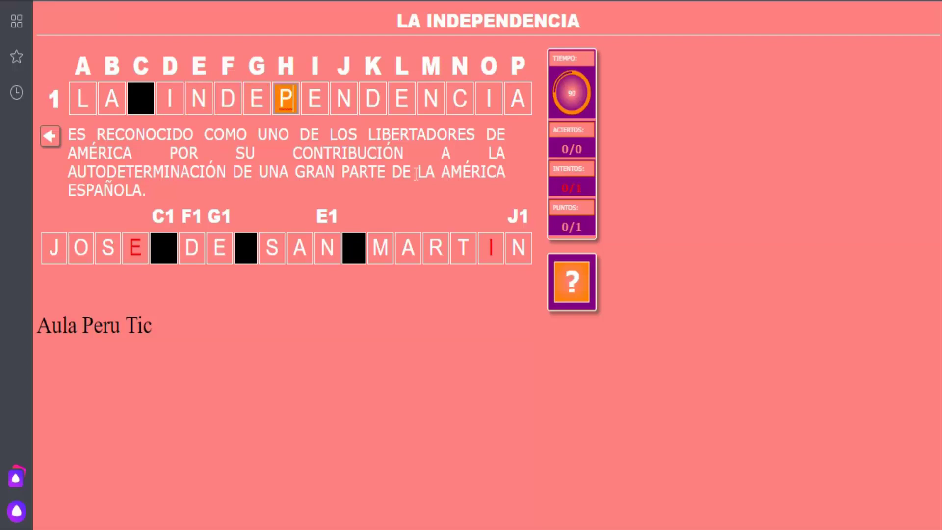
left_click(590, 296)
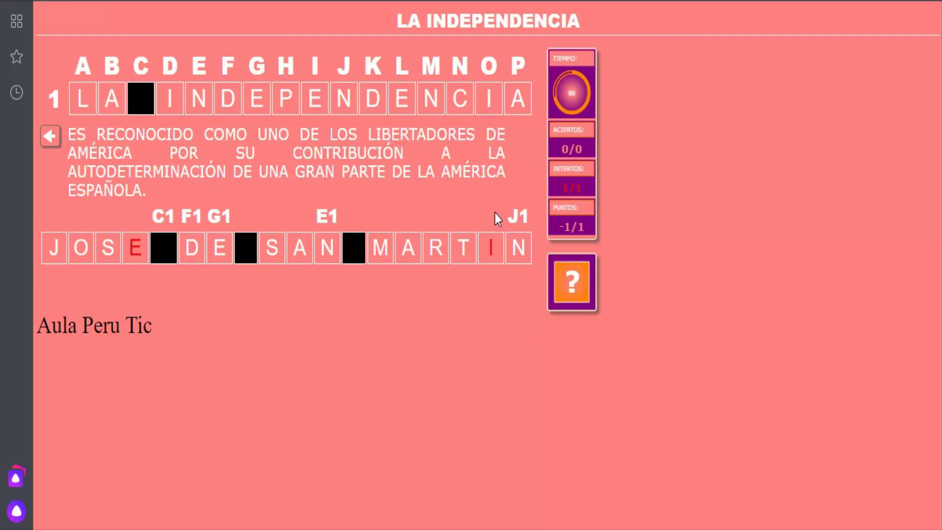
Replace the highlighted letter I in the MARTIN part of the clue's answer with O
left_click(491, 248)
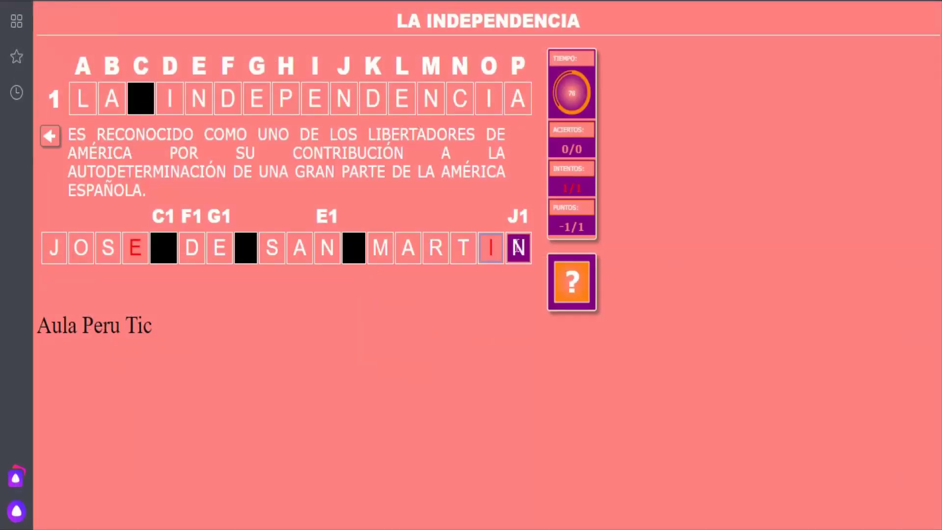
type("O")
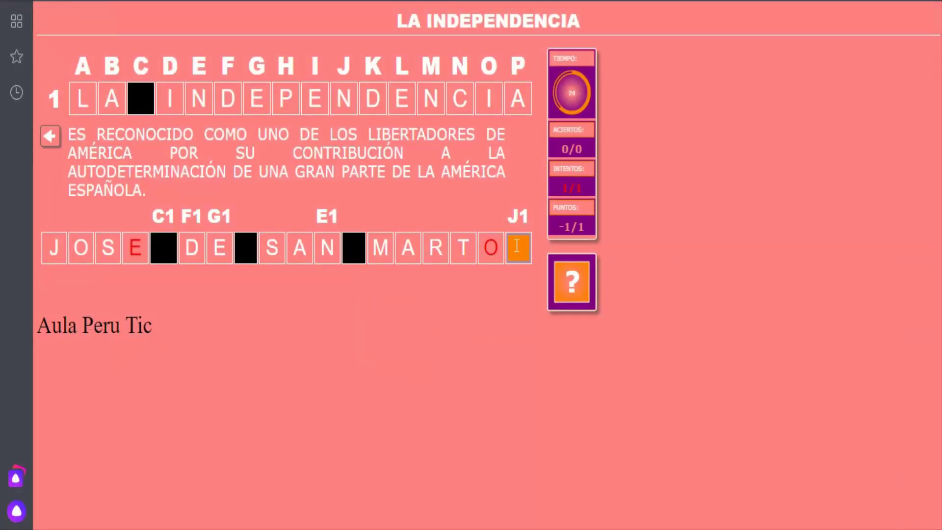
left_click(495, 254)
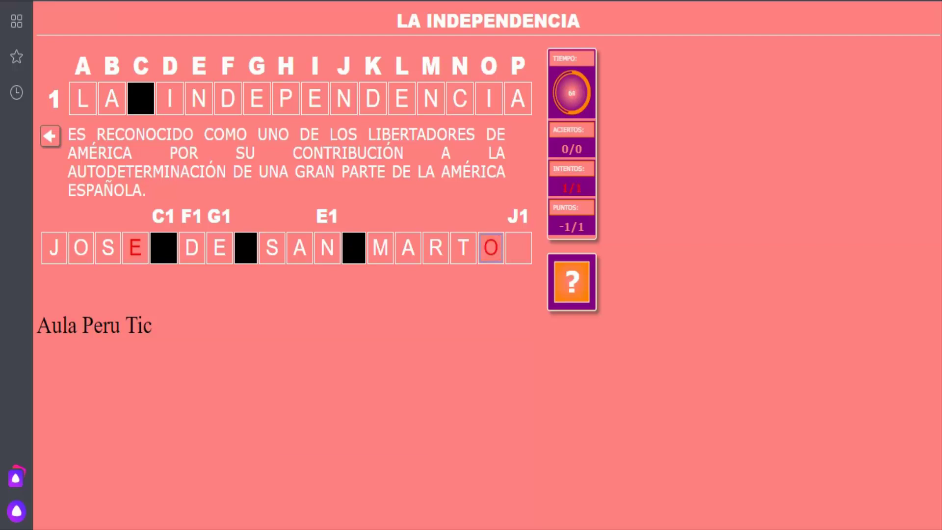
Switch to Ardora and set the zip package's save location to the DAMERO folder inside JUEGOS DE PALABRAS
mouse_move(355, 529)
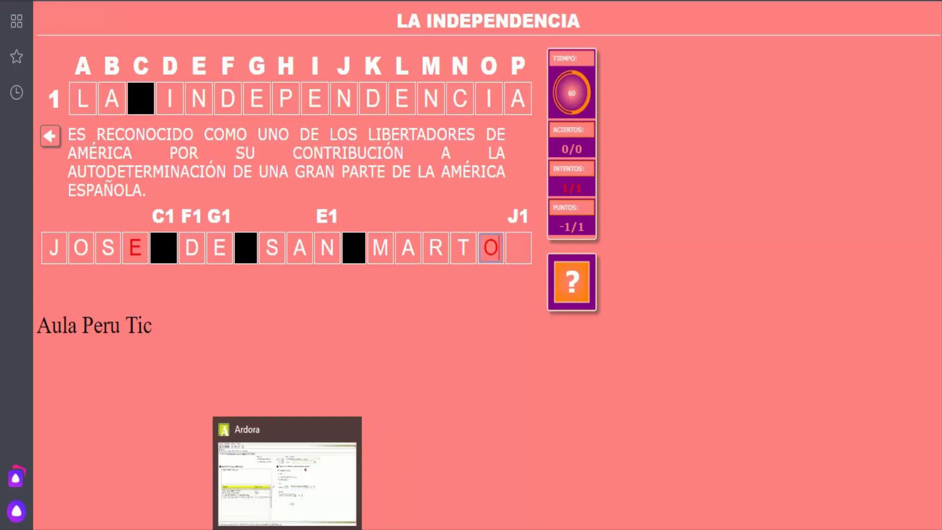
left_click(287, 486)
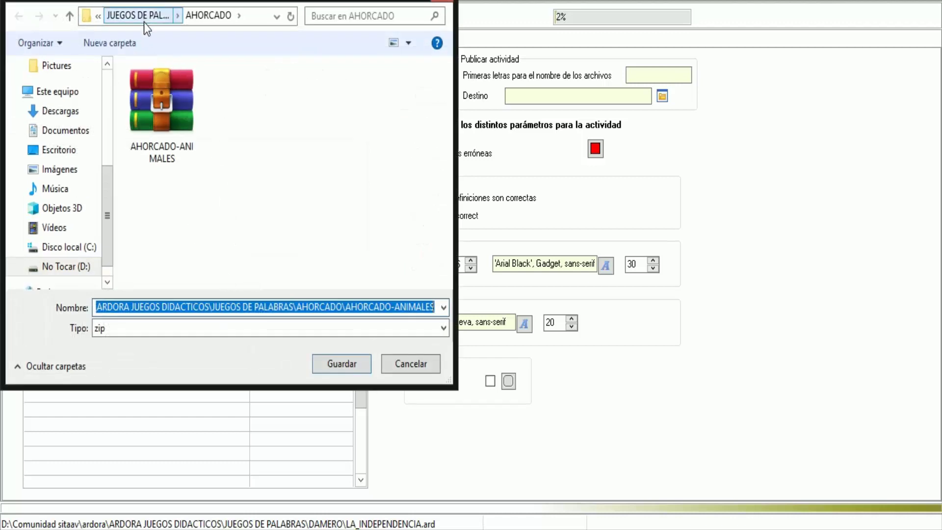
left_click(208, 15)
left_click(132, 20)
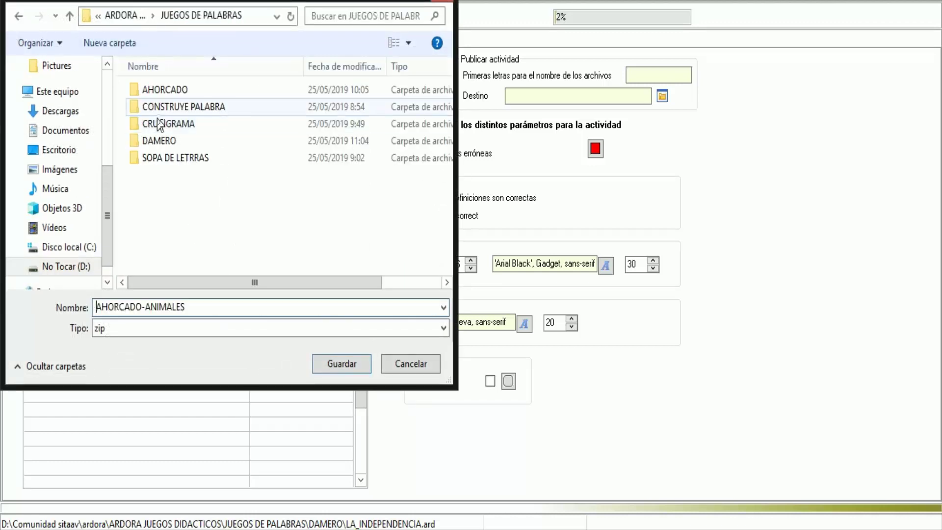
double_click(168, 141)
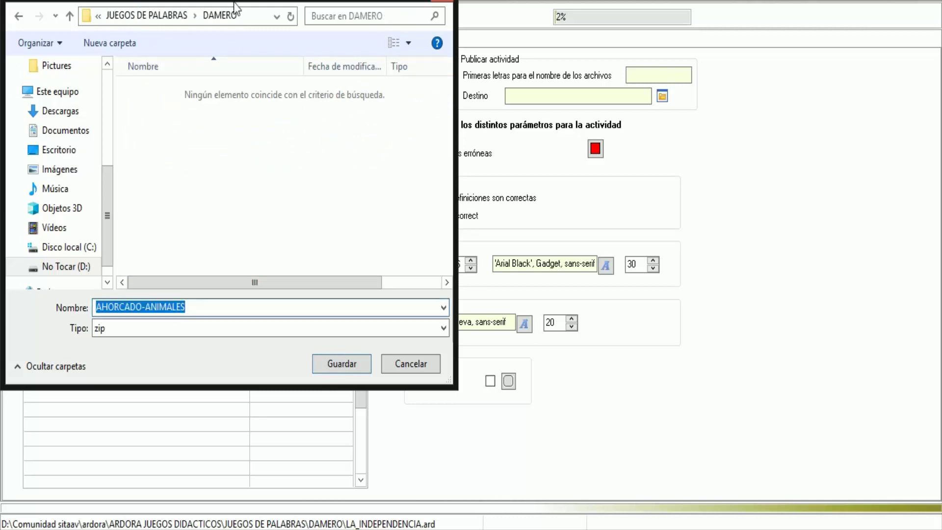
Name the zip package LA_INDEPENDENCIA without the .ard extension and save it
type("la")
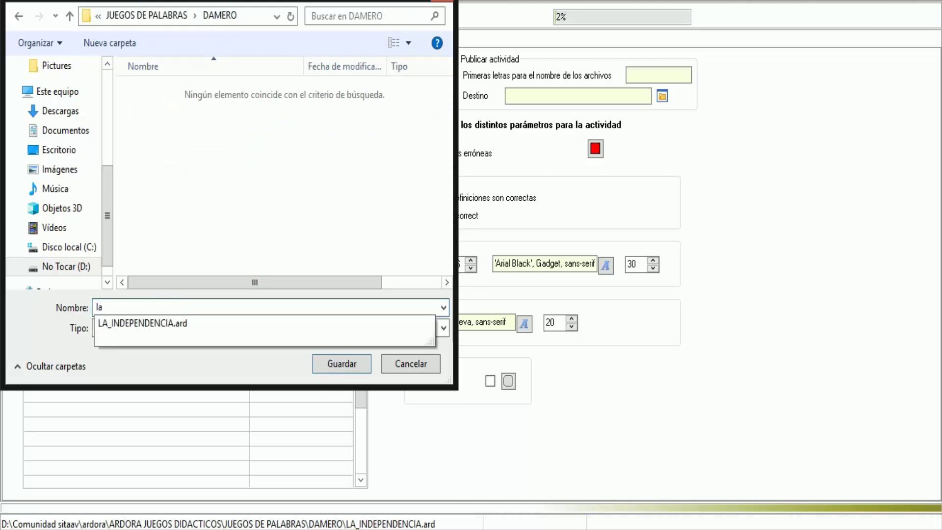
key("Down")
key("BackSpace")
key("BackSpace")
key("BackSpace")
key("BackSpace")
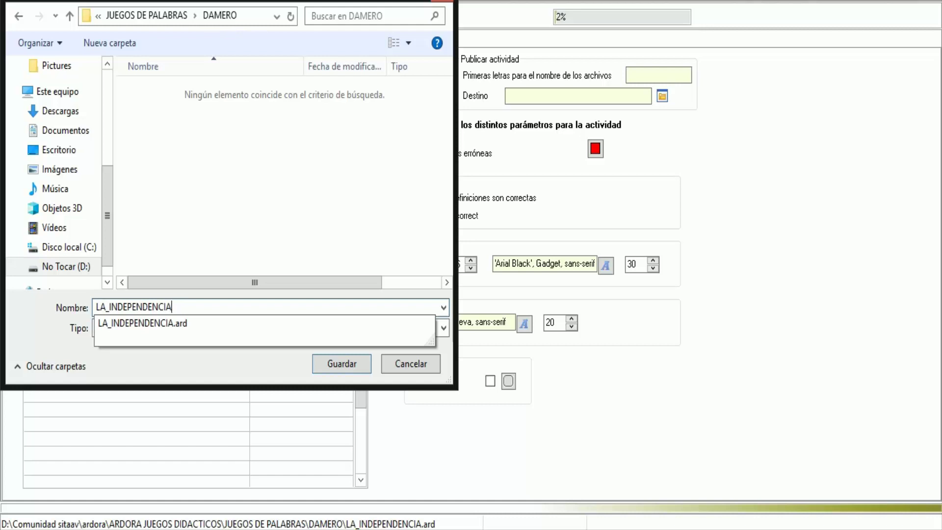
left_click(347, 363)
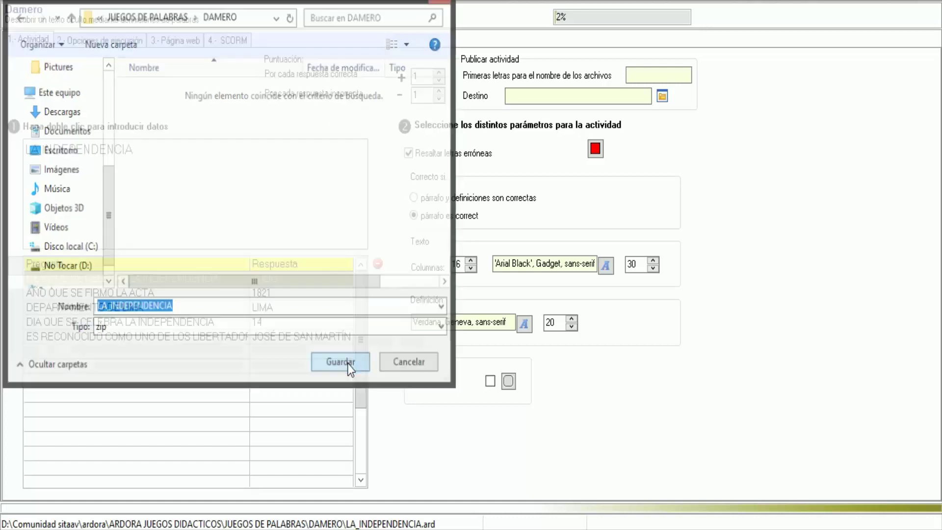